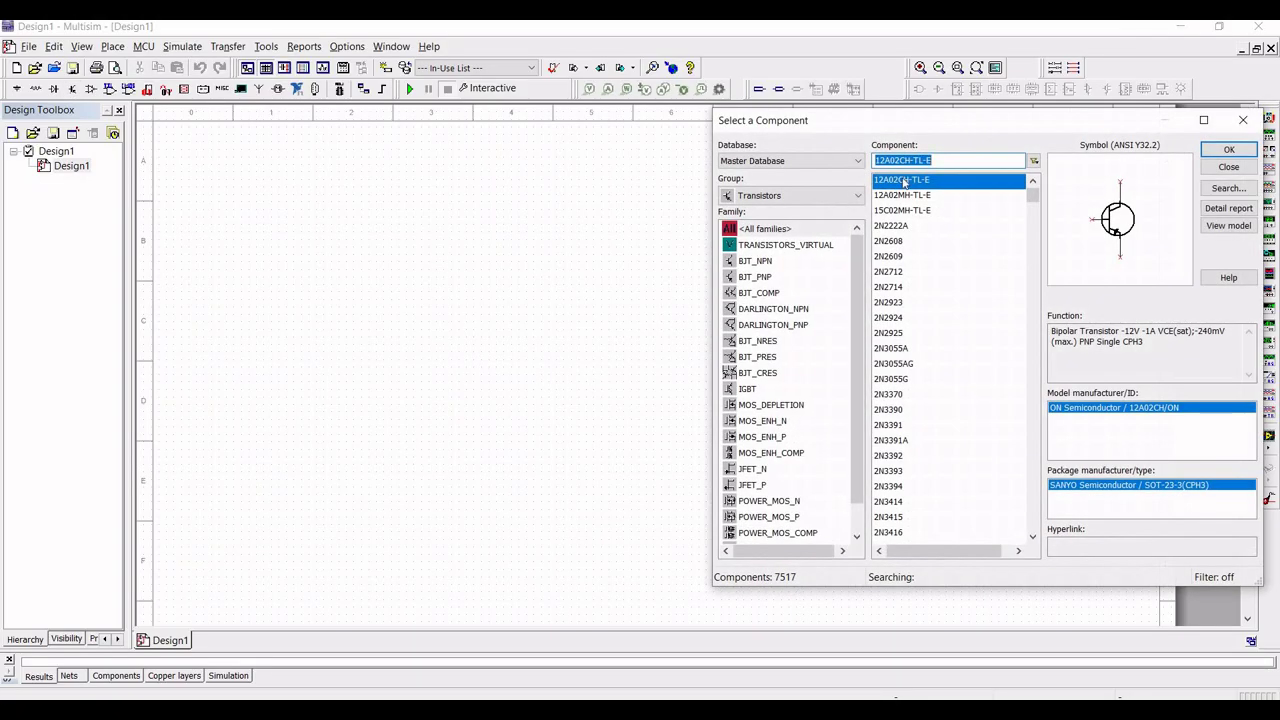
Search '2n390' and place a 2N3904 NPN transistor Q1 at the schematic centre
{"action": "type", "text": "2n"}
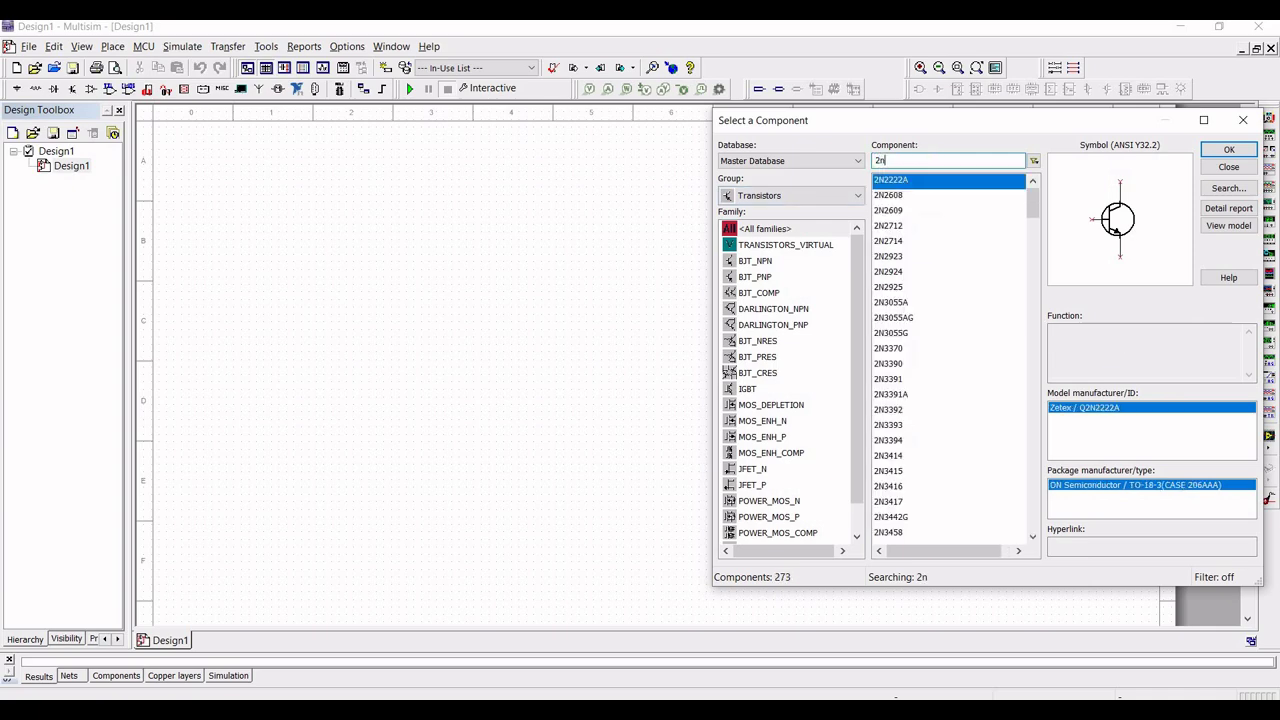
{"action": "type", "text": "390"}
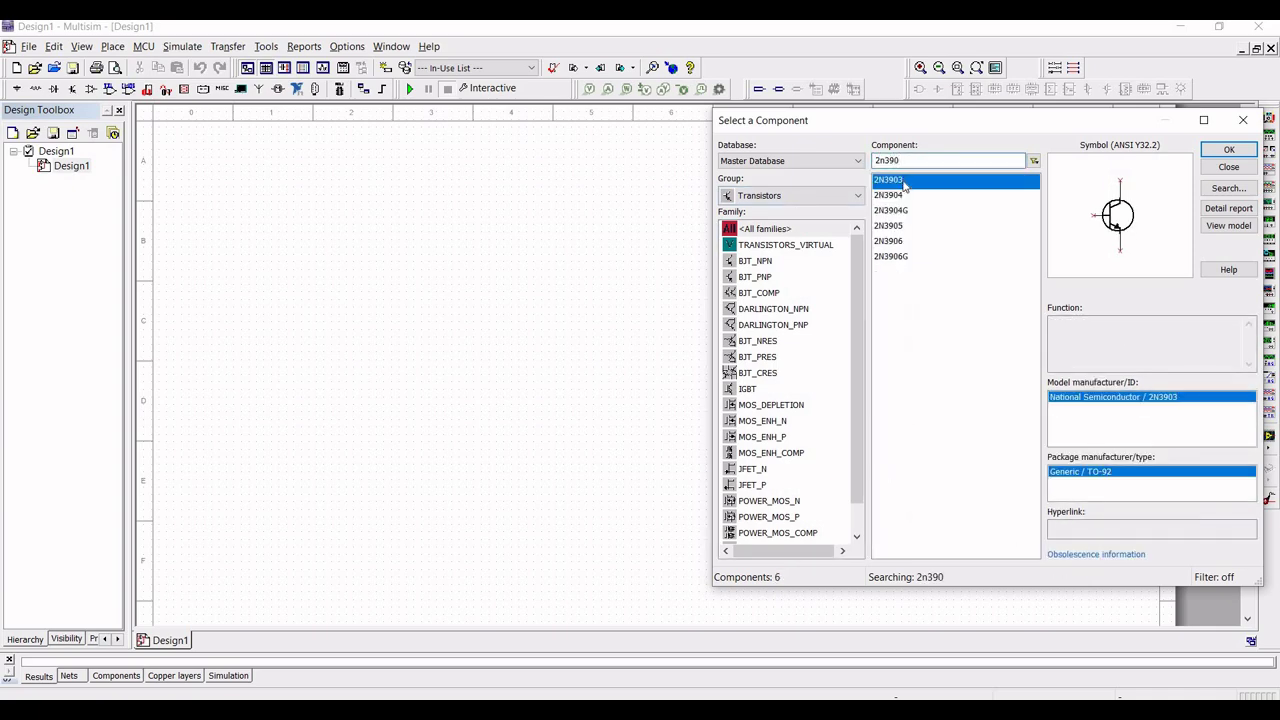
{"action": "left_click", "coordinate": [897, 196]}
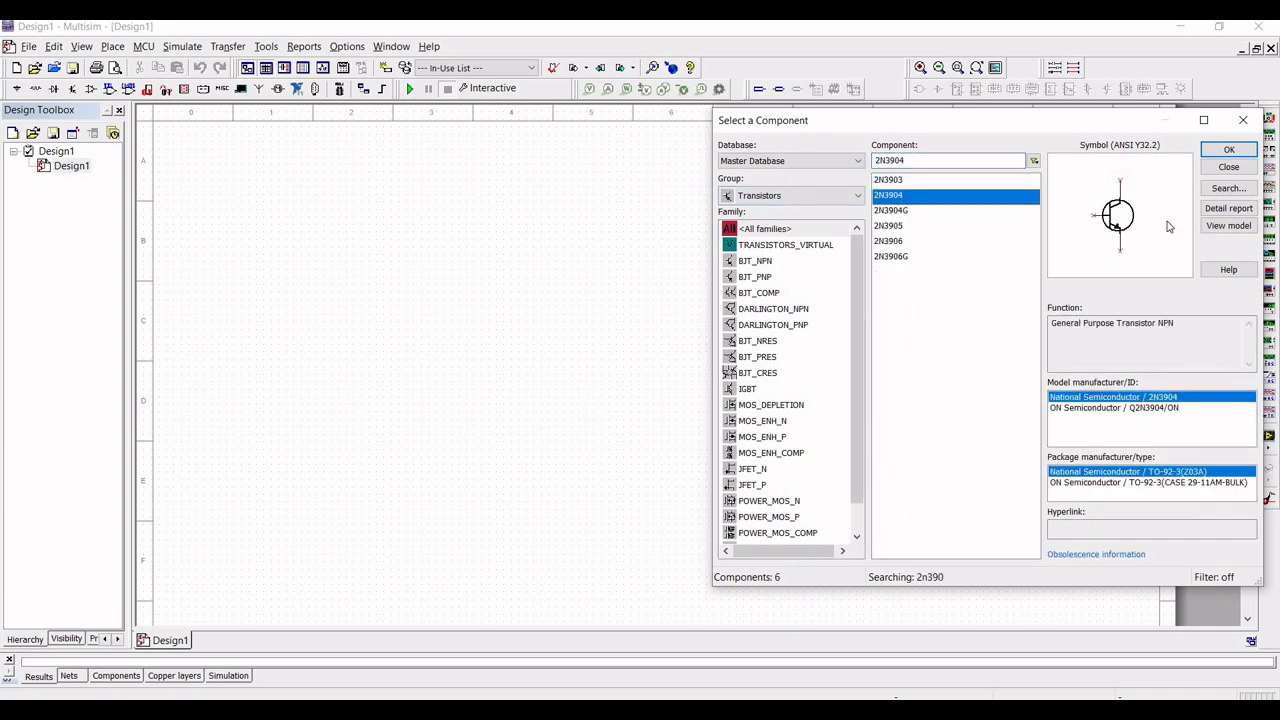
{"action": "left_click", "coordinate": [1226, 150]}
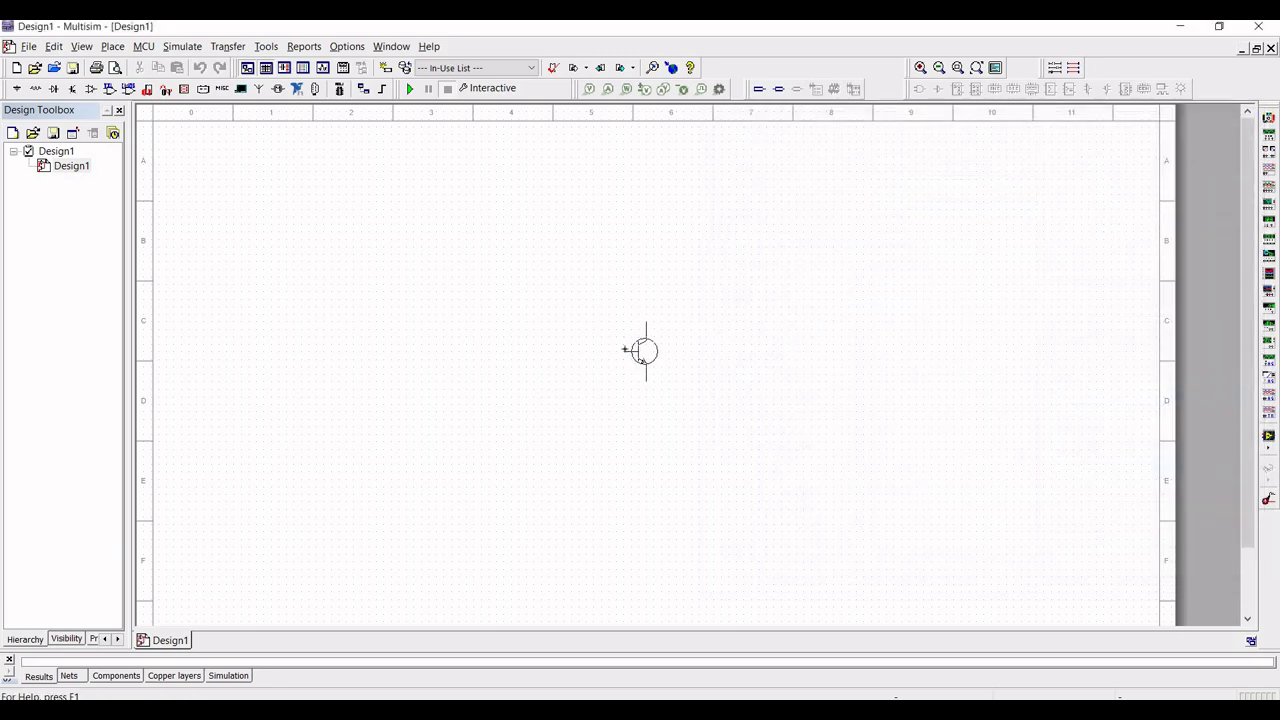
{"action": "left_click", "coordinate": [625, 350]}
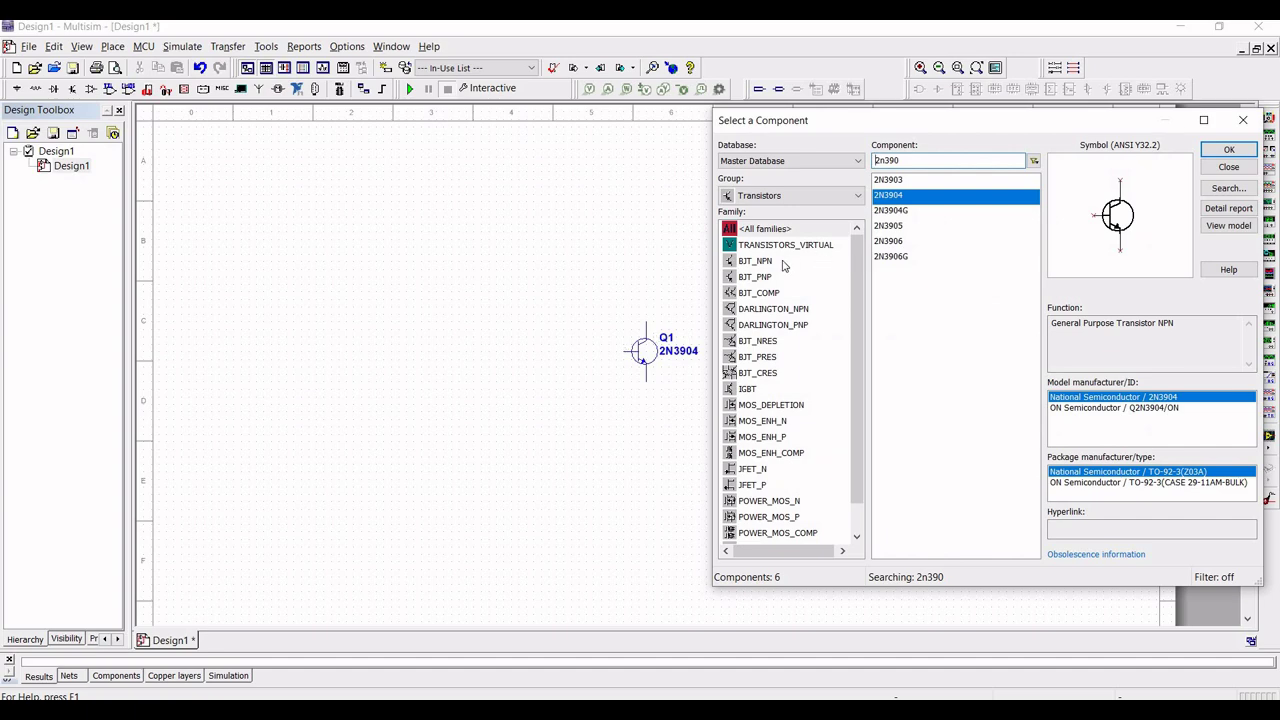
Place a 10 Ω resistor R1 from Basic > RESISTOR, rotated vertical, below Q1
{"action": "left_click", "coordinate": [770, 197]}
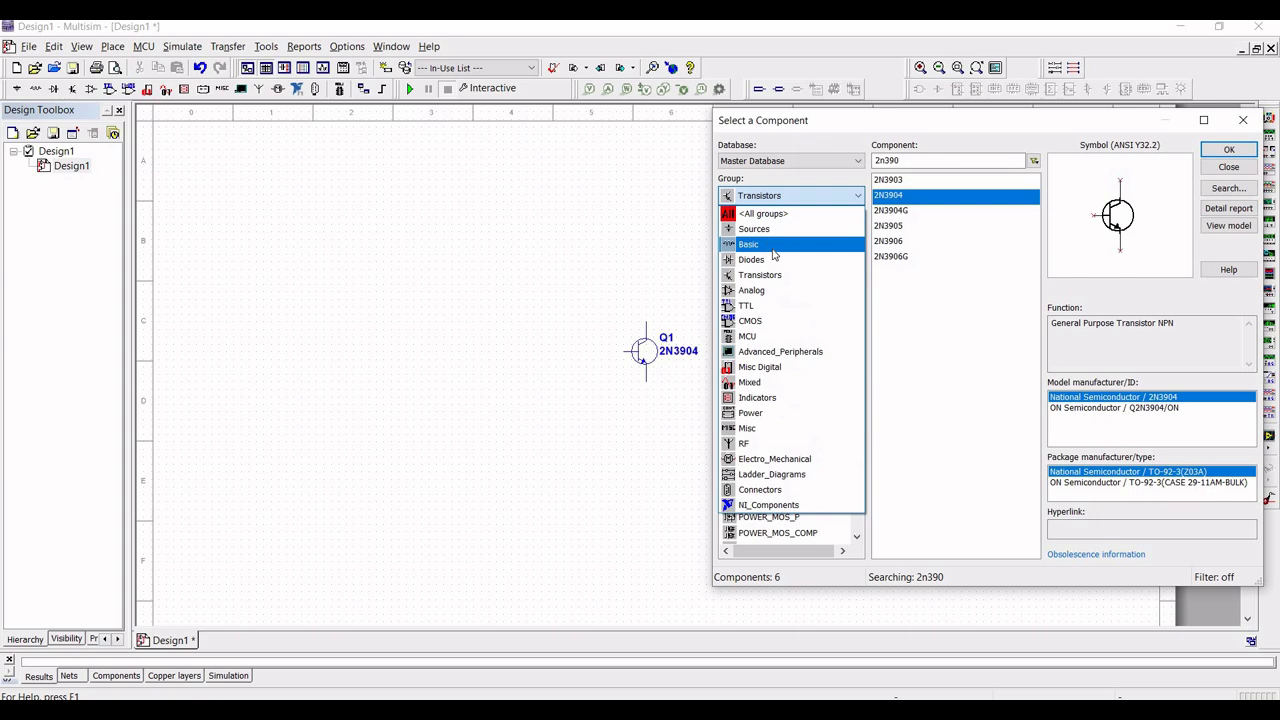
{"action": "left_click", "coordinate": [757, 245]}
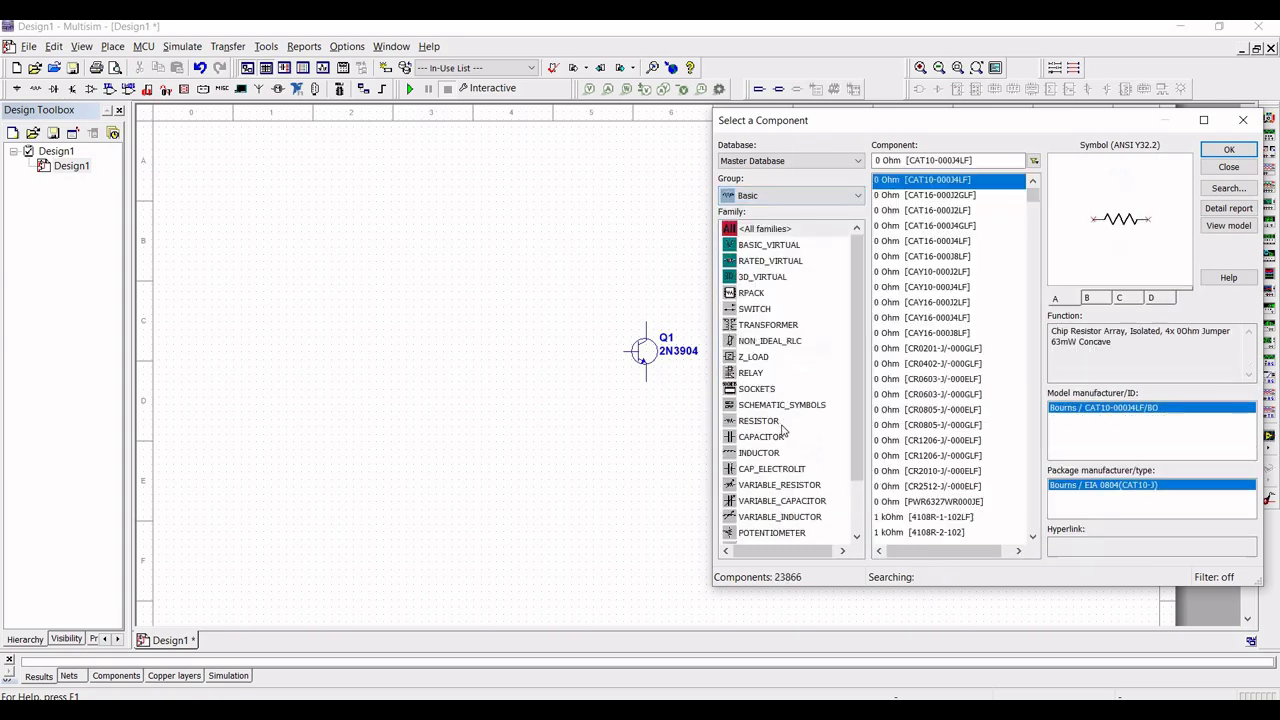
{"action": "left_click", "coordinate": [757, 420]}
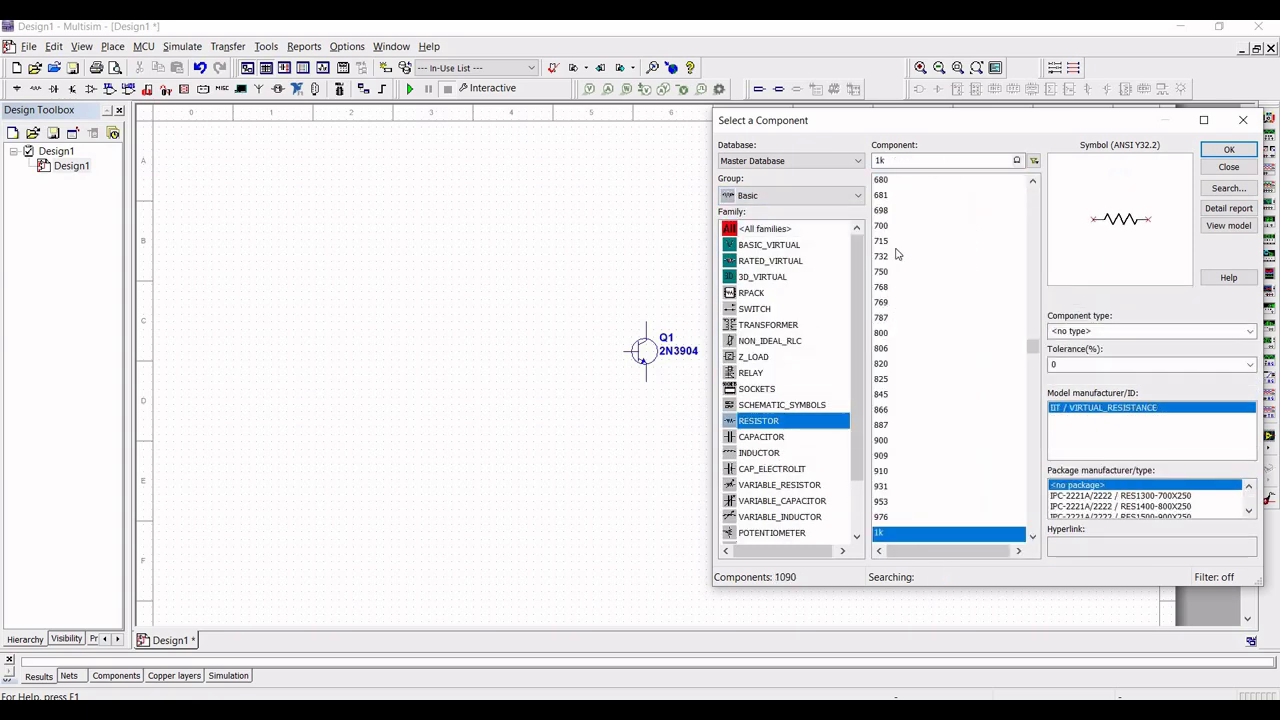
{"action": "left_click", "coordinate": [903, 161]}
{"action": "key", "text": "BackSpace"}
{"action": "type", "text": "0"}
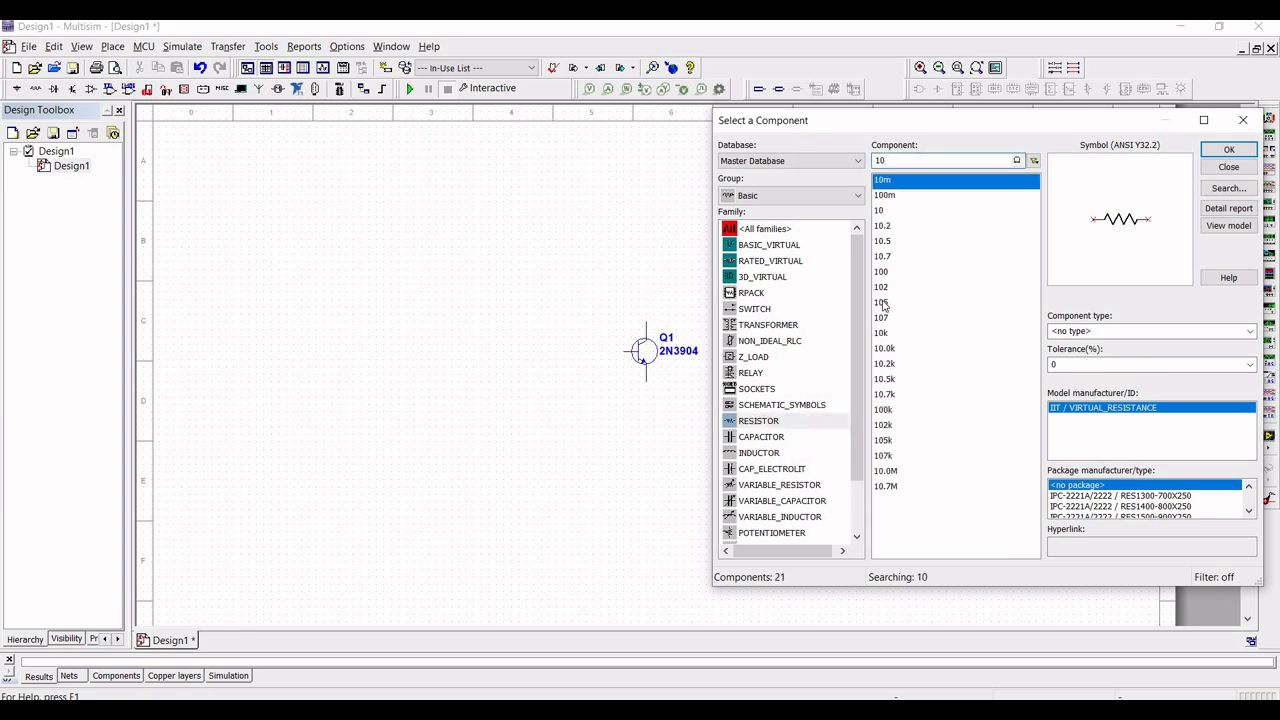
{"action": "left_click", "coordinate": [886, 214]}
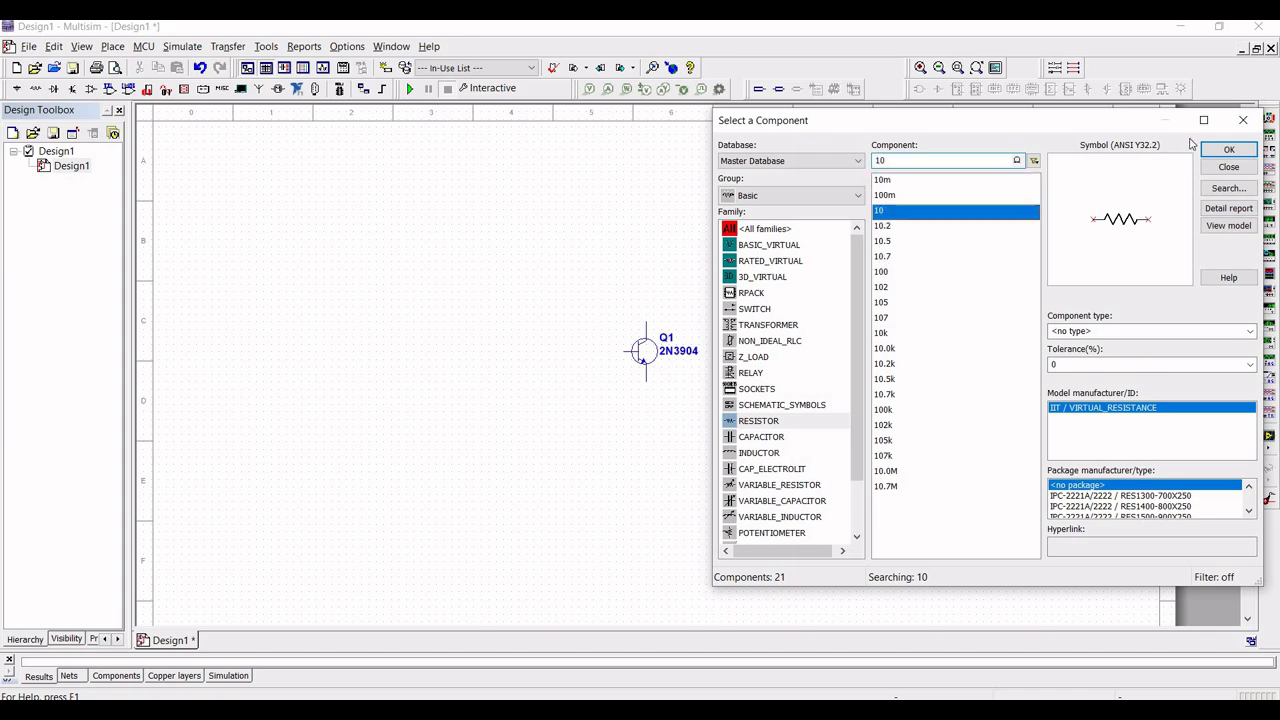
{"action": "left_click", "coordinate": [1228, 149]}
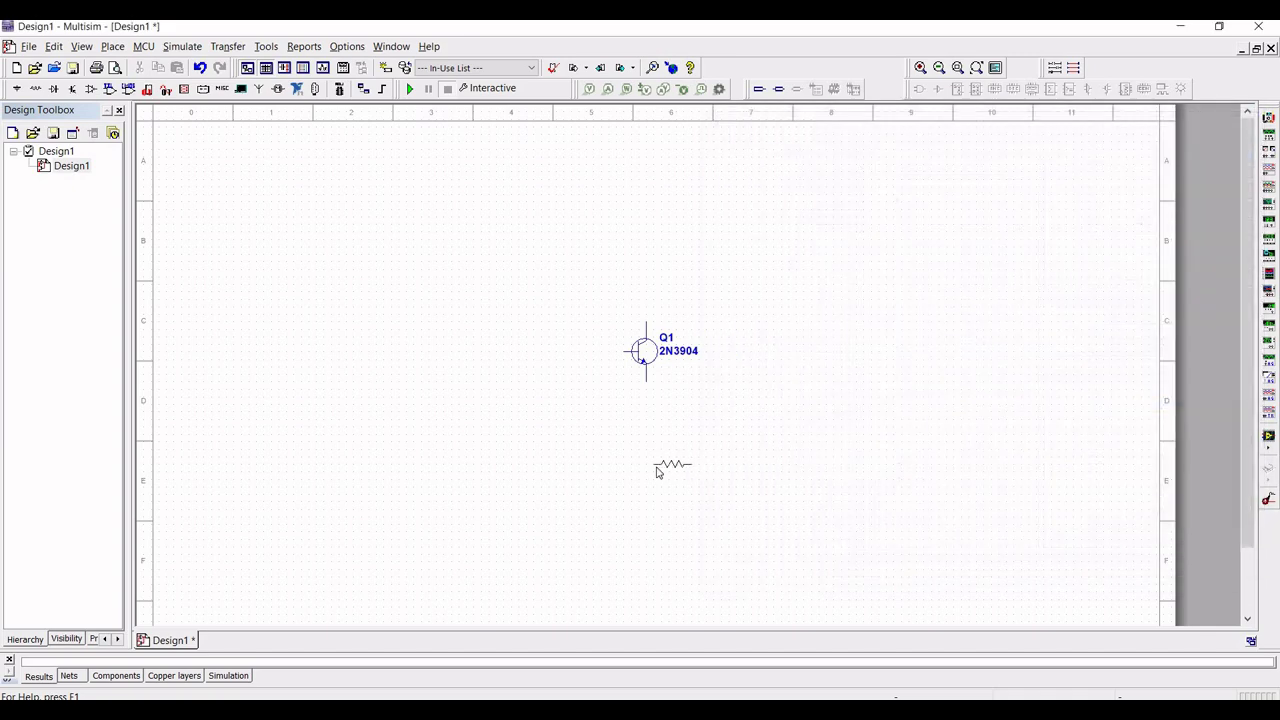
{"action": "key", "text": "ctrl+r"}
{"action": "left_click", "coordinate": [645, 460]}
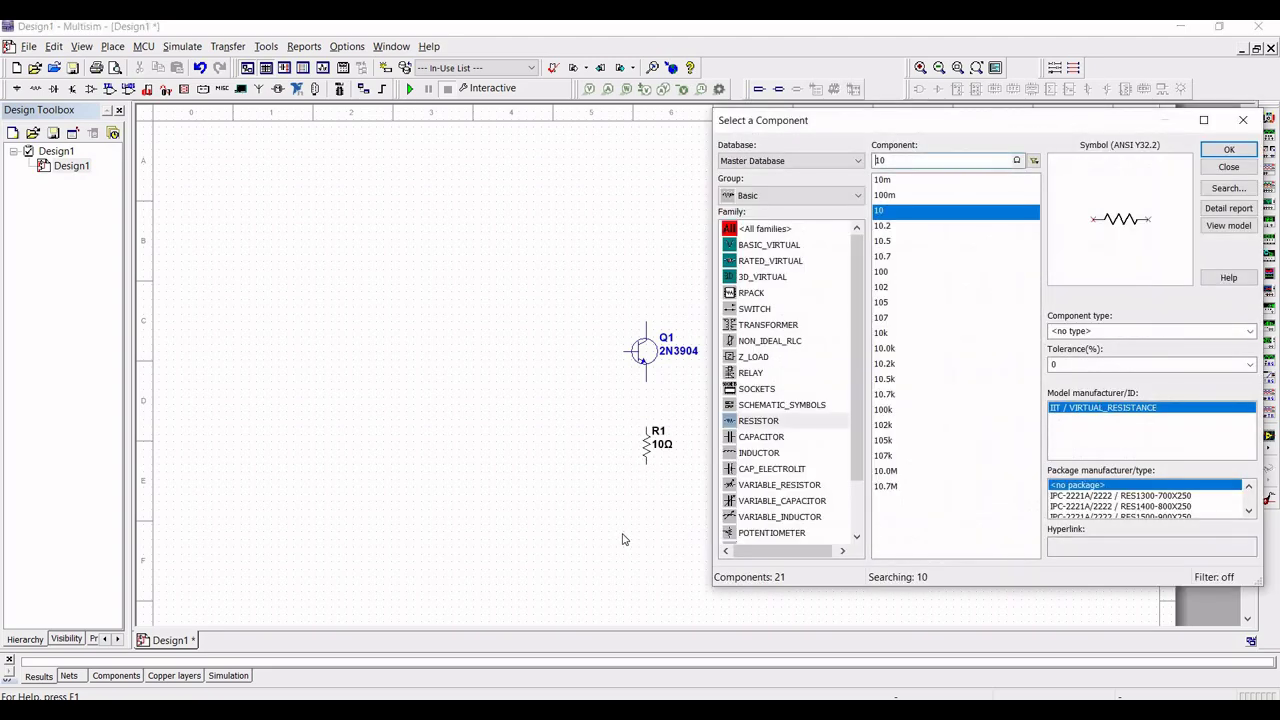
Place a 5.0 V VCC supply from Sources > POWER_SOURCES above Q1
{"action": "left_click", "coordinate": [817, 196]}
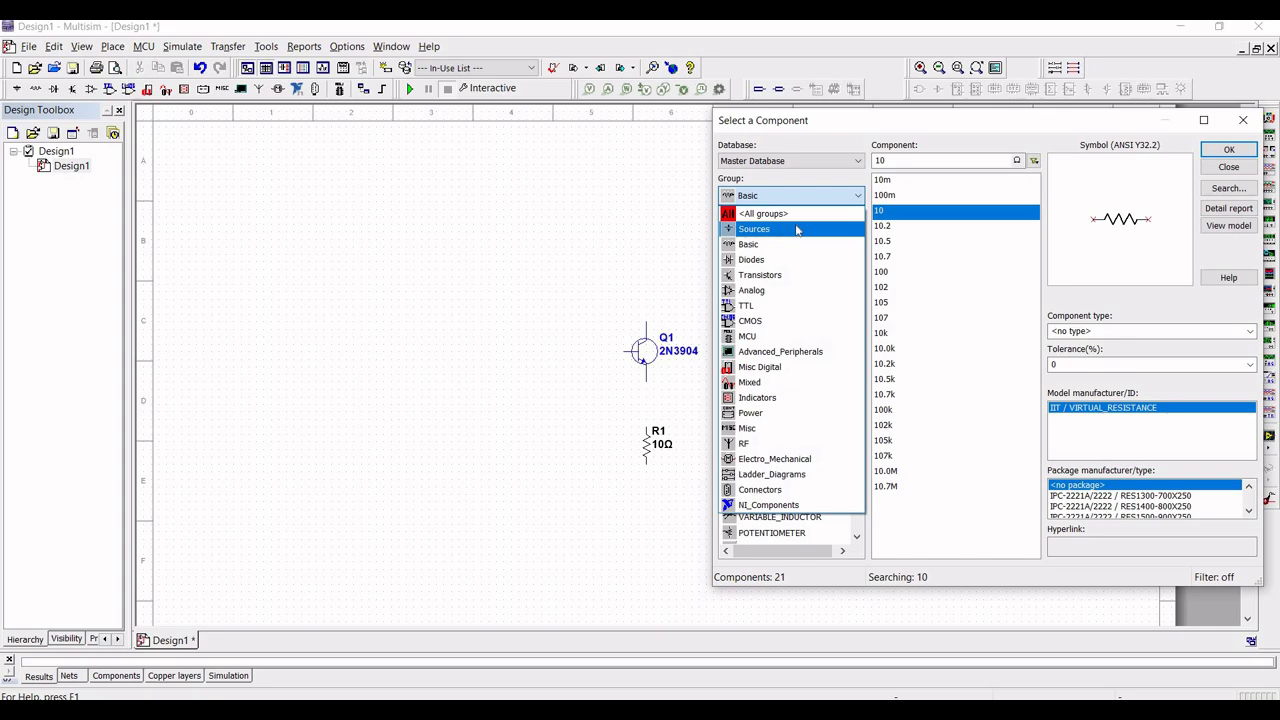
{"action": "left_click", "coordinate": [784, 229]}
{"action": "scroll", "coordinate": [930, 404], "scroll_direction": "down", "scroll_amount": 5}
{"action": "scroll", "coordinate": [749, 300], "scroll_direction": "up", "scroll_amount": 5}
{"action": "left_click", "coordinate": [791, 246]}
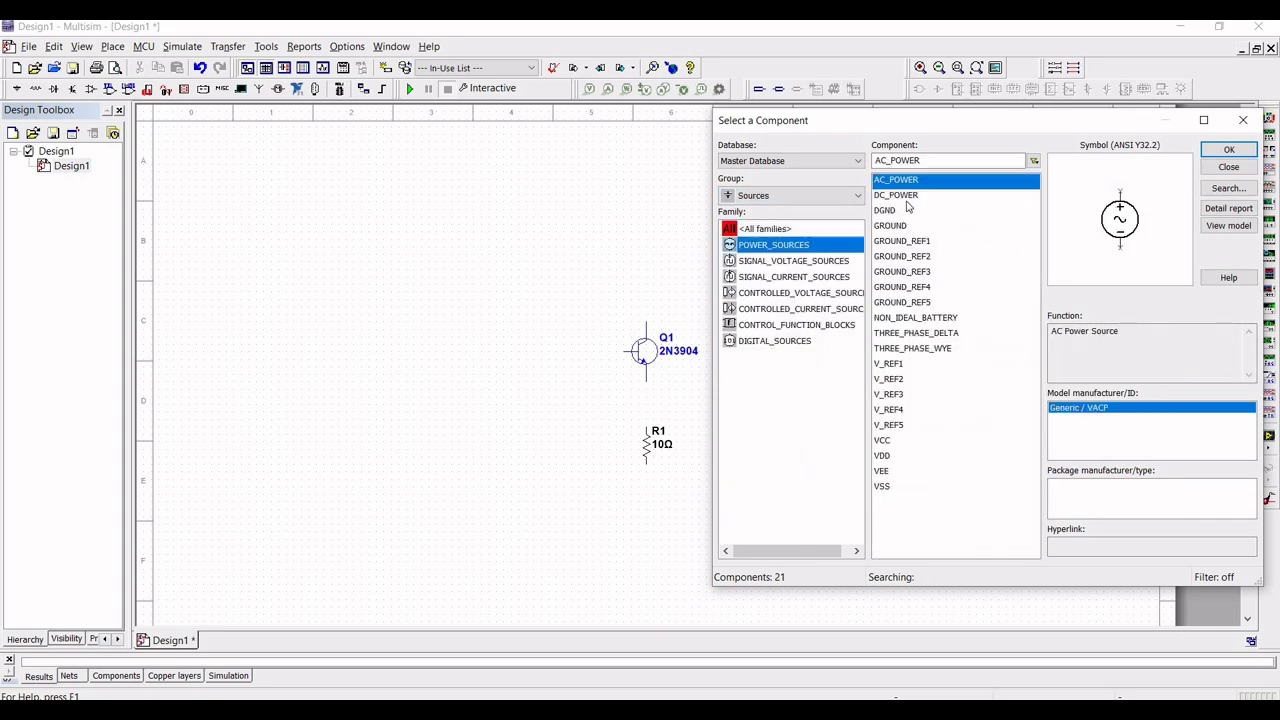
{"action": "left_click", "coordinate": [885, 440]}
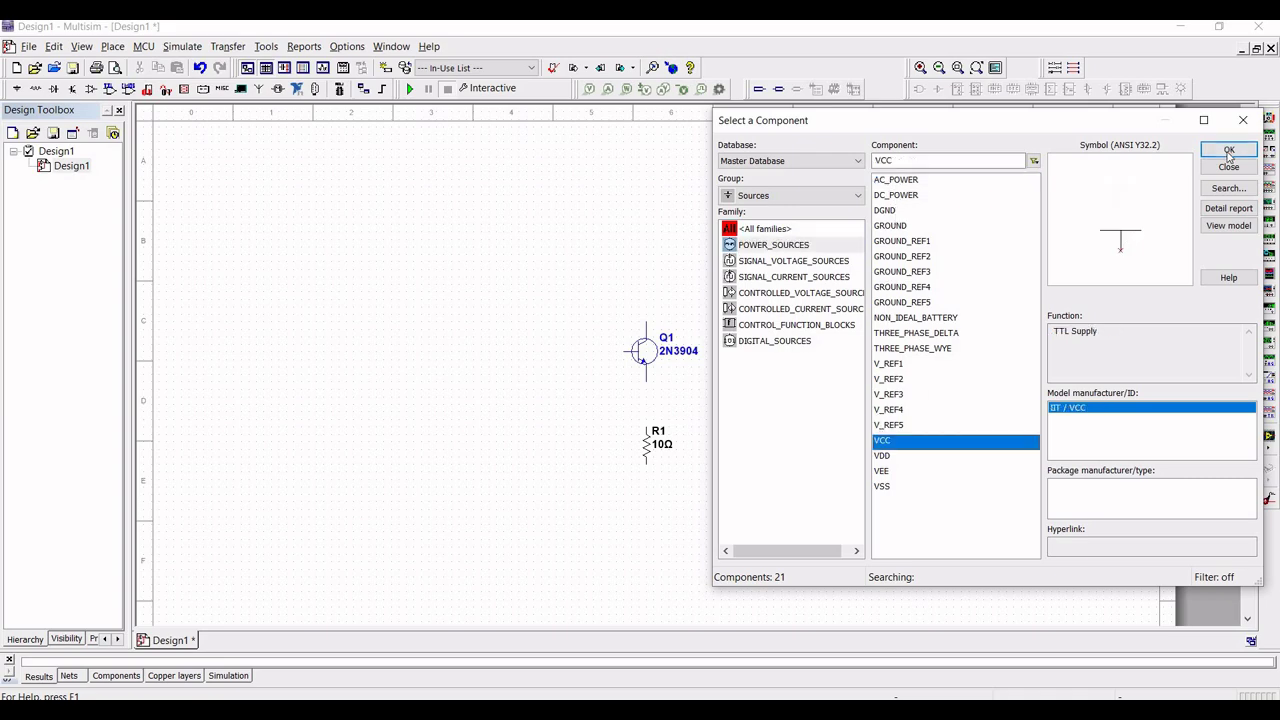
{"action": "key", "text": "Return"}
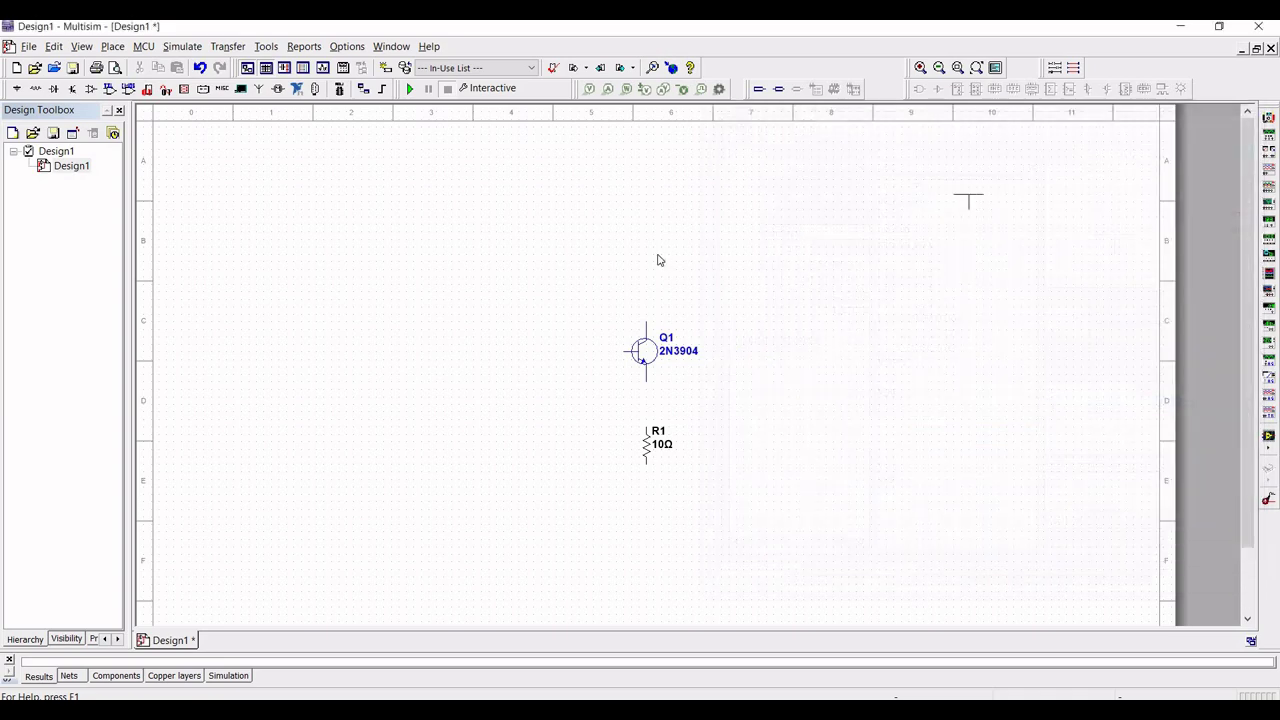
{"action": "left_click", "coordinate": [645, 180]}
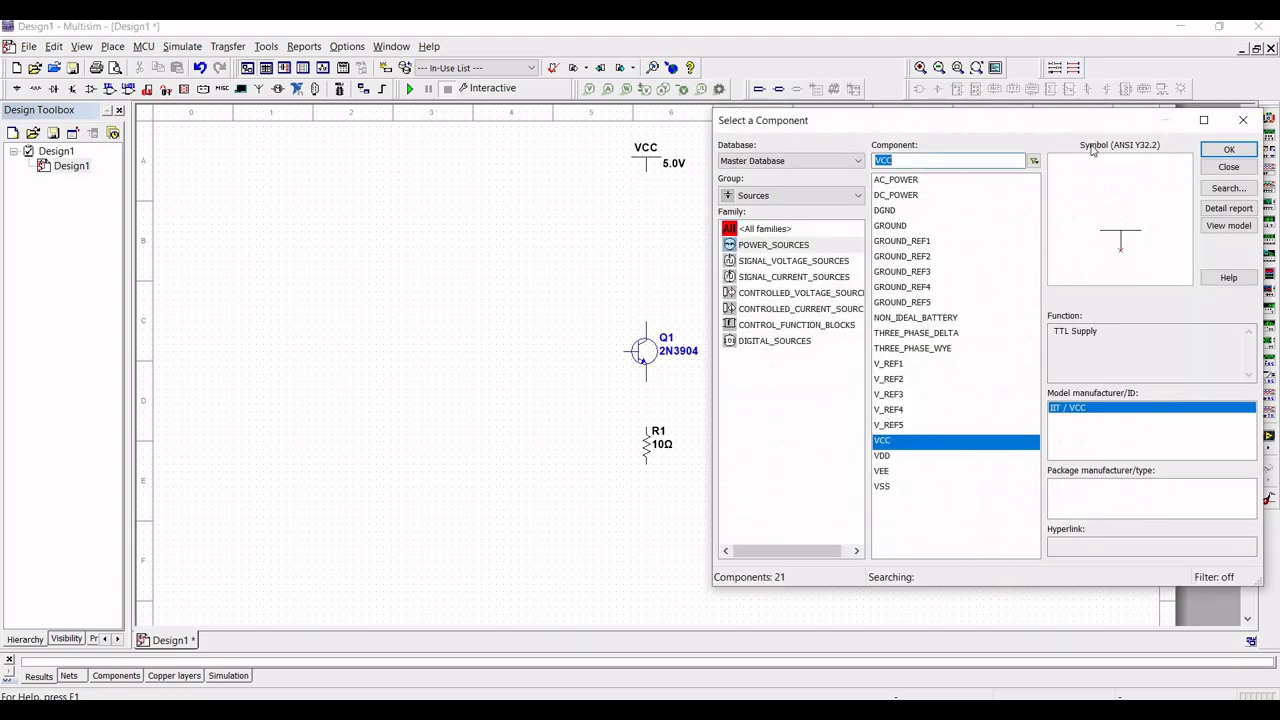
Place a 2 mH inductor L1 from Basic > INDUCTOR, rotated vertical, above-left of Q1
{"action": "left_click", "coordinate": [775, 197]}
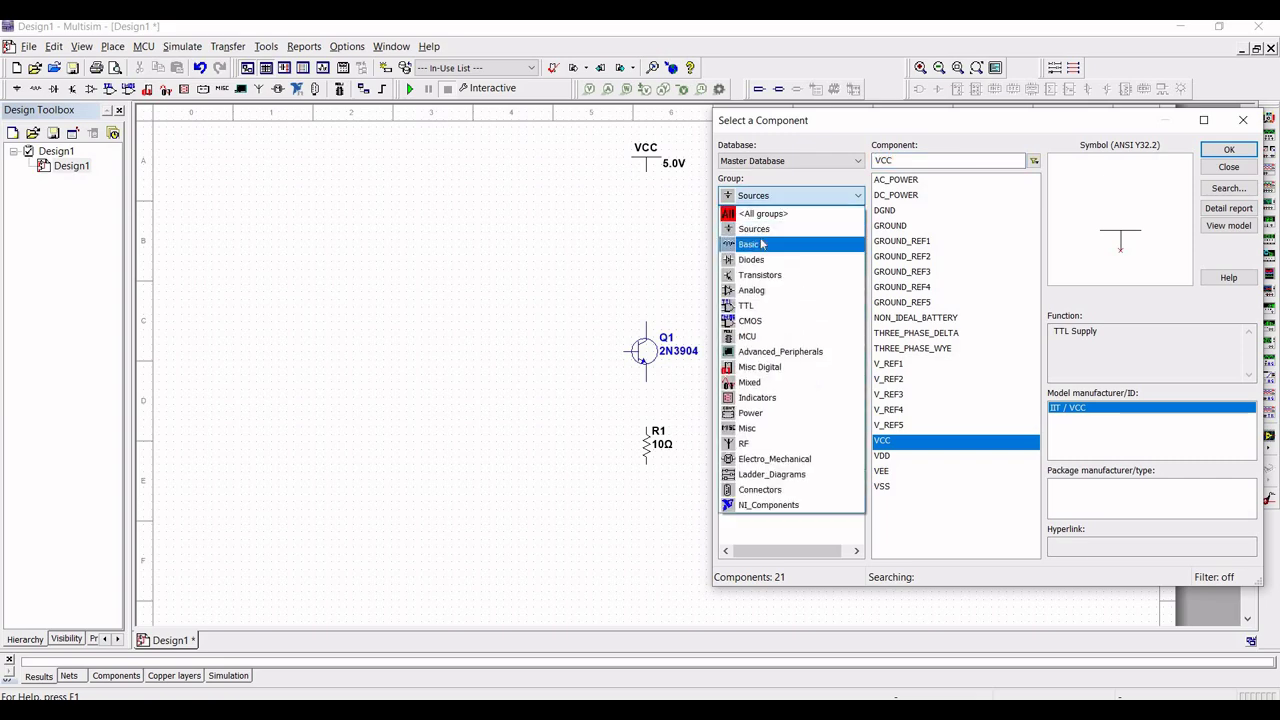
{"action": "left_click", "coordinate": [762, 243]}
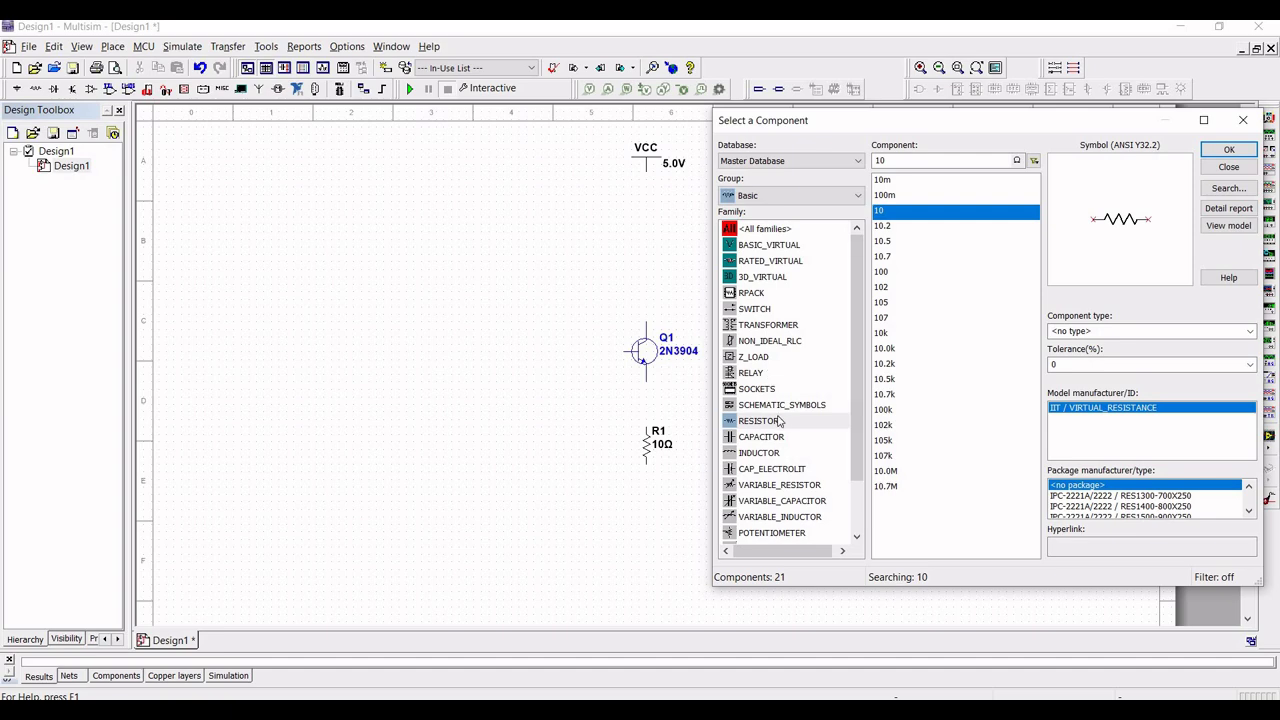
{"action": "left_click", "coordinate": [765, 454]}
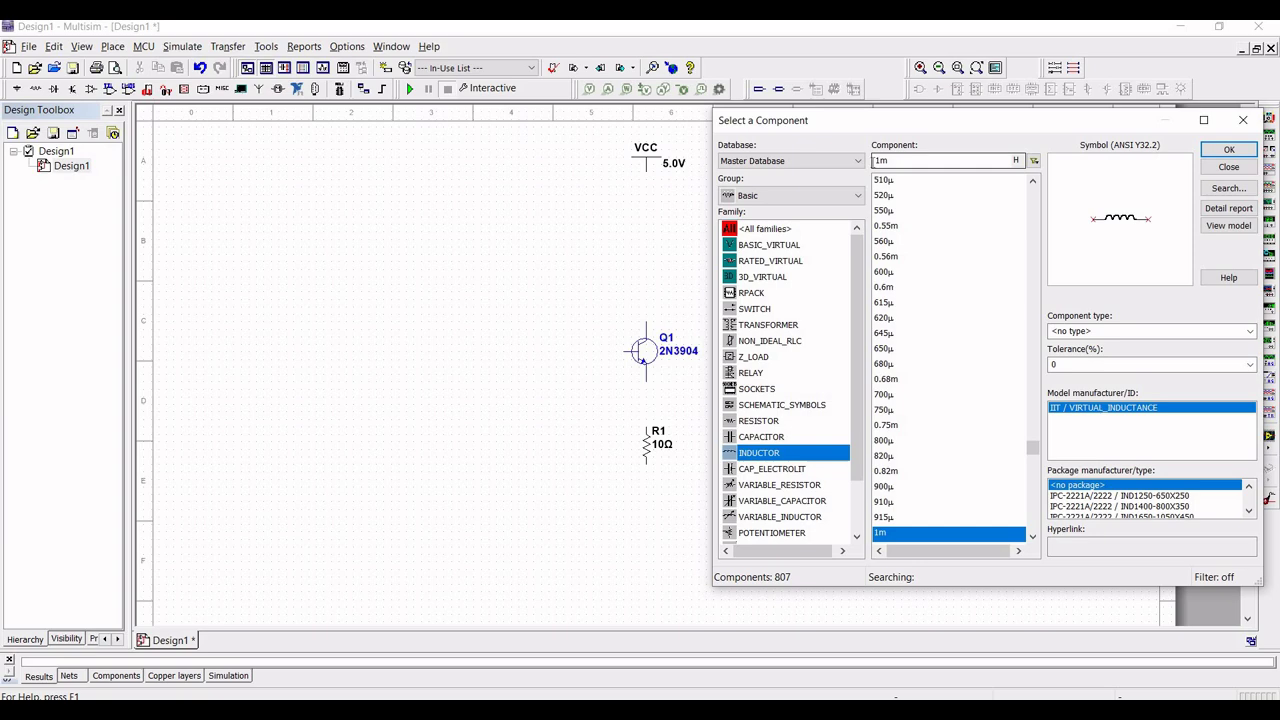
{"action": "left_click", "coordinate": [880, 161]}
{"action": "type", "text": "2m"}
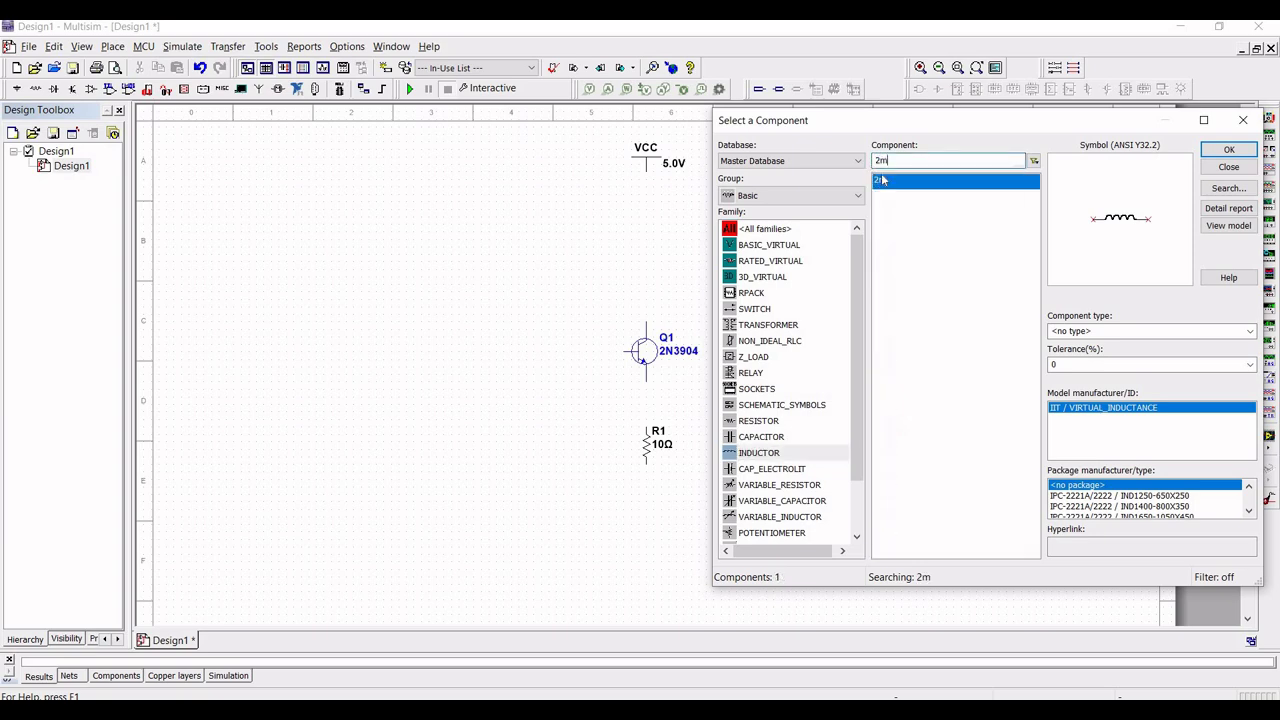
{"action": "left_click", "coordinate": [1229, 150]}
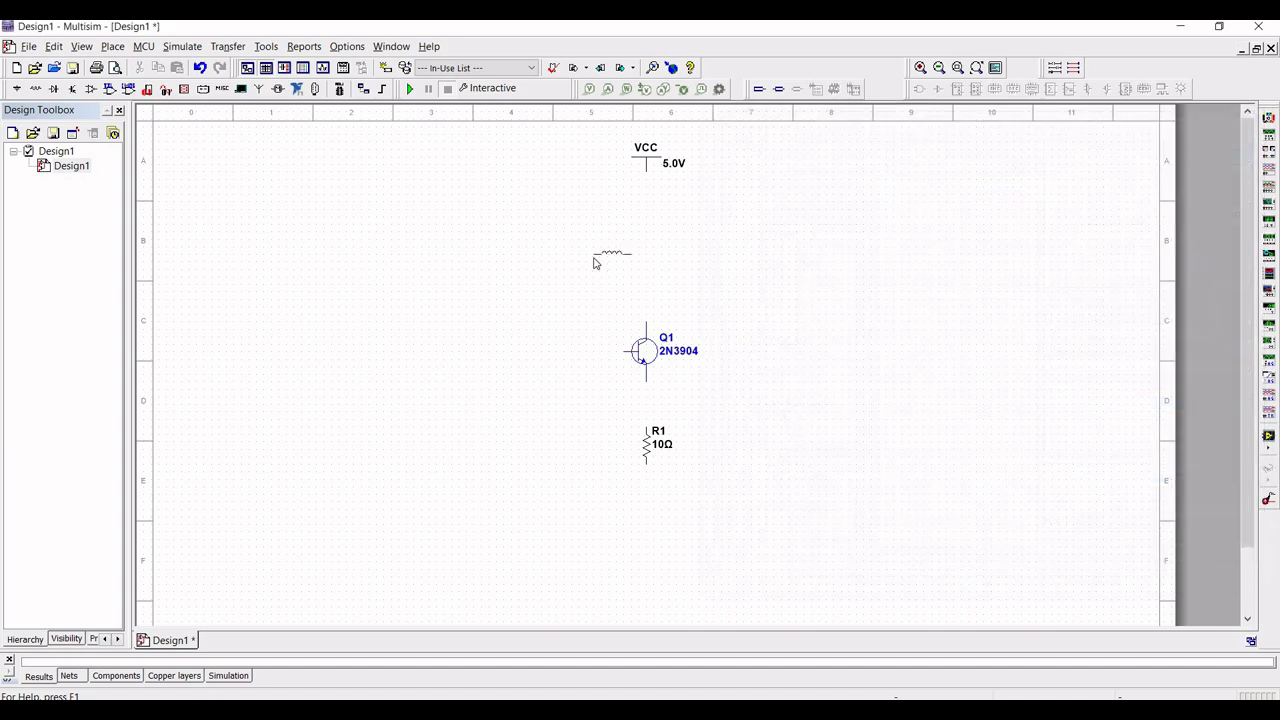
{"action": "key", "text": "ctrl+r"}
{"action": "left_click", "coordinate": [578, 221]}
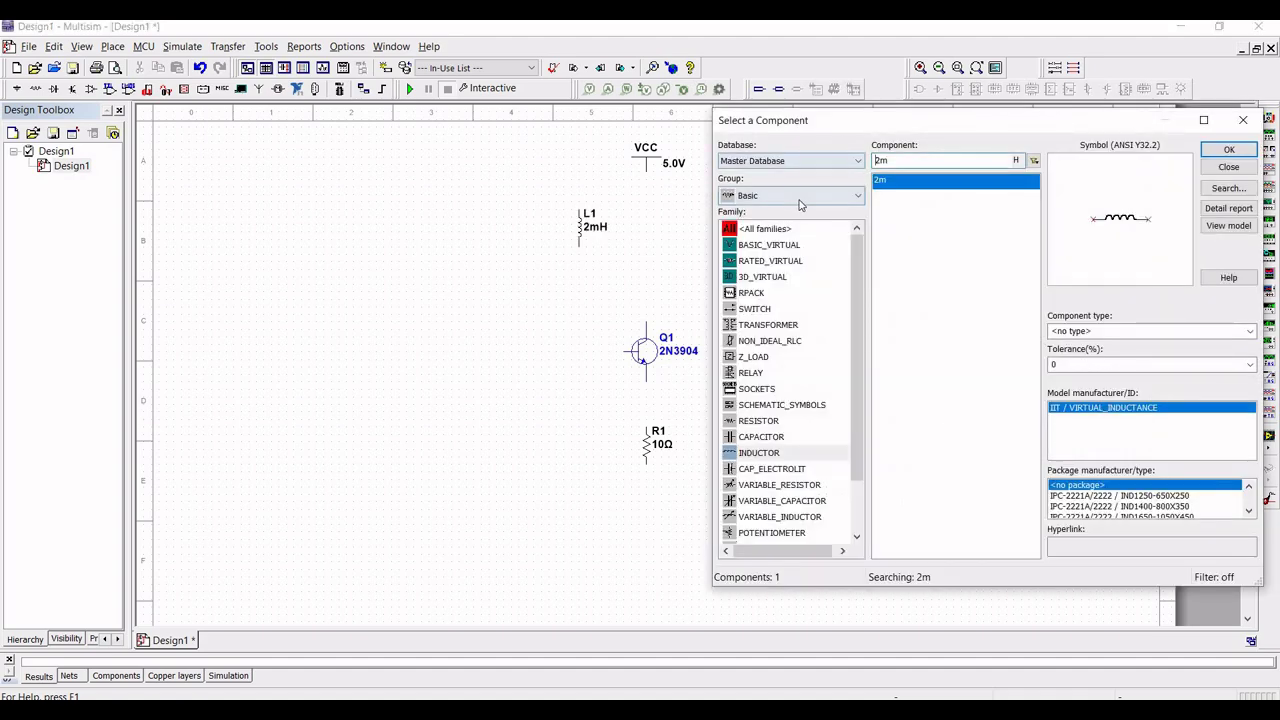
Place an upright 0.02 µF capacitor C1 beside inductor L1
{"action": "left_click", "coordinate": [775, 437]}
{"action": "left_click", "coordinate": [887, 160]}
{"action": "type", "text": "1µ"}
{"action": "double_click", "coordinate": [882, 160]}
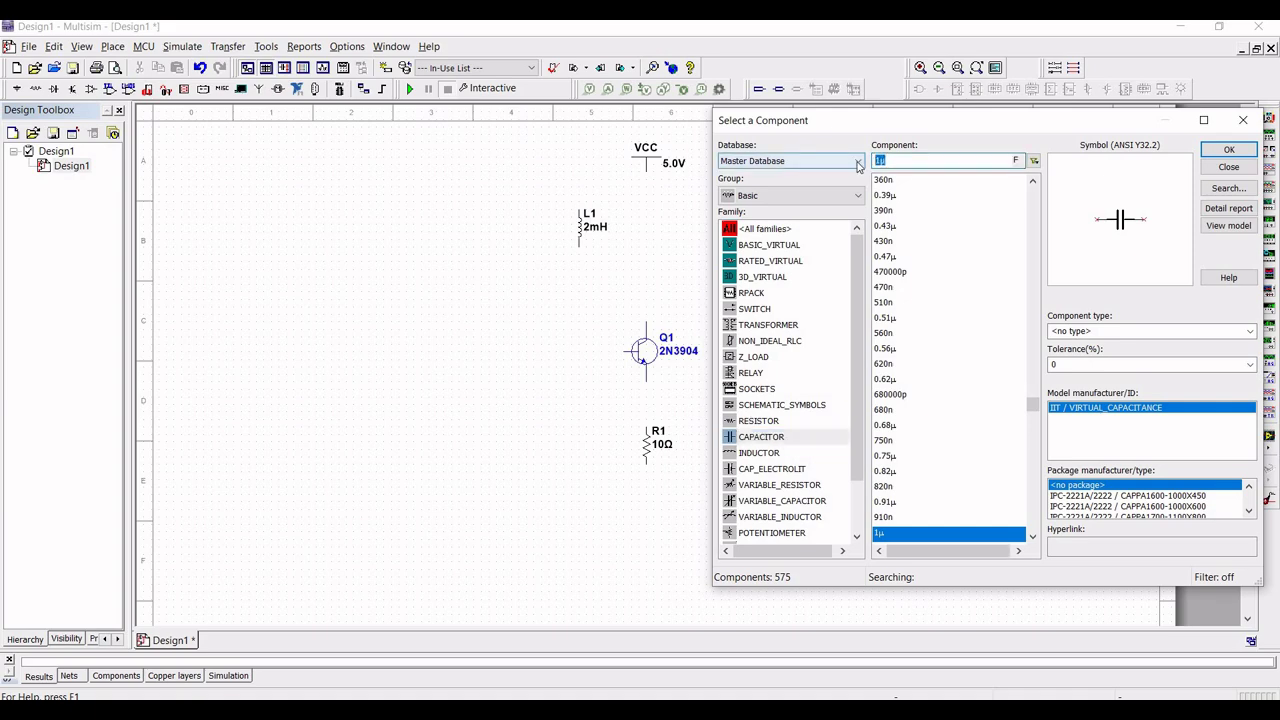
{"action": "type", "text": "0.02u"}
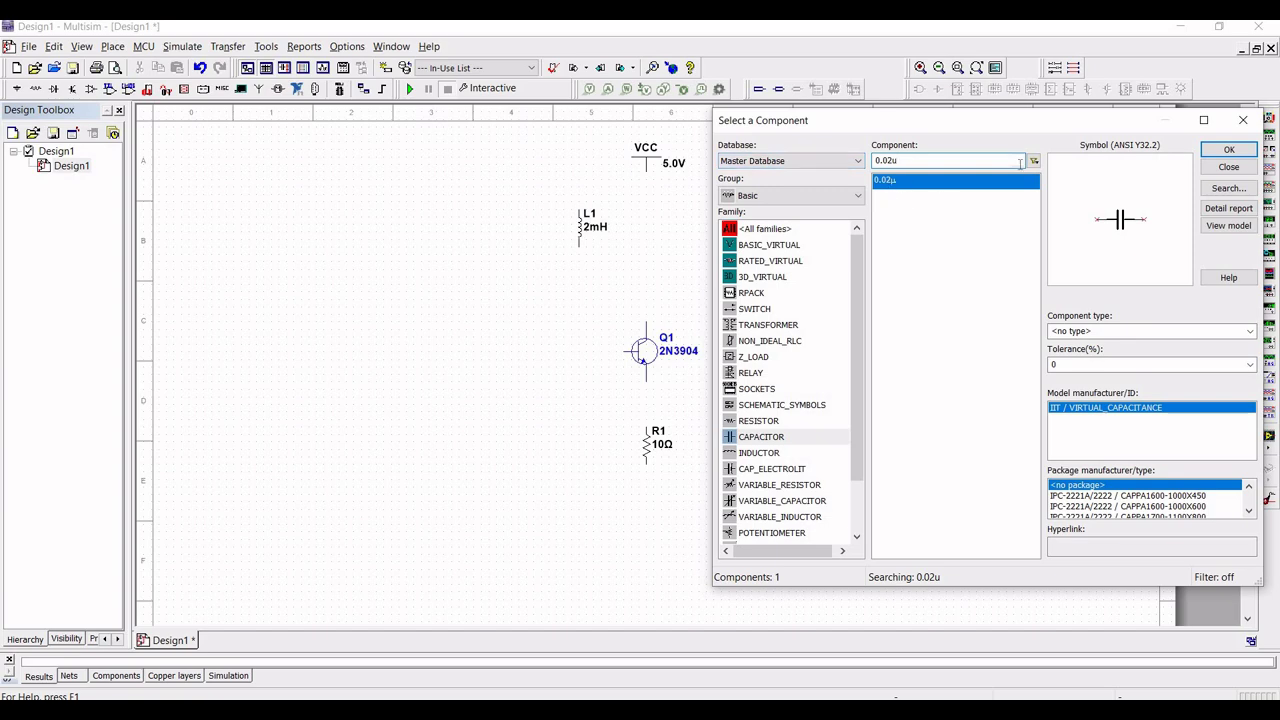
{"action": "left_click", "coordinate": [1227, 150]}
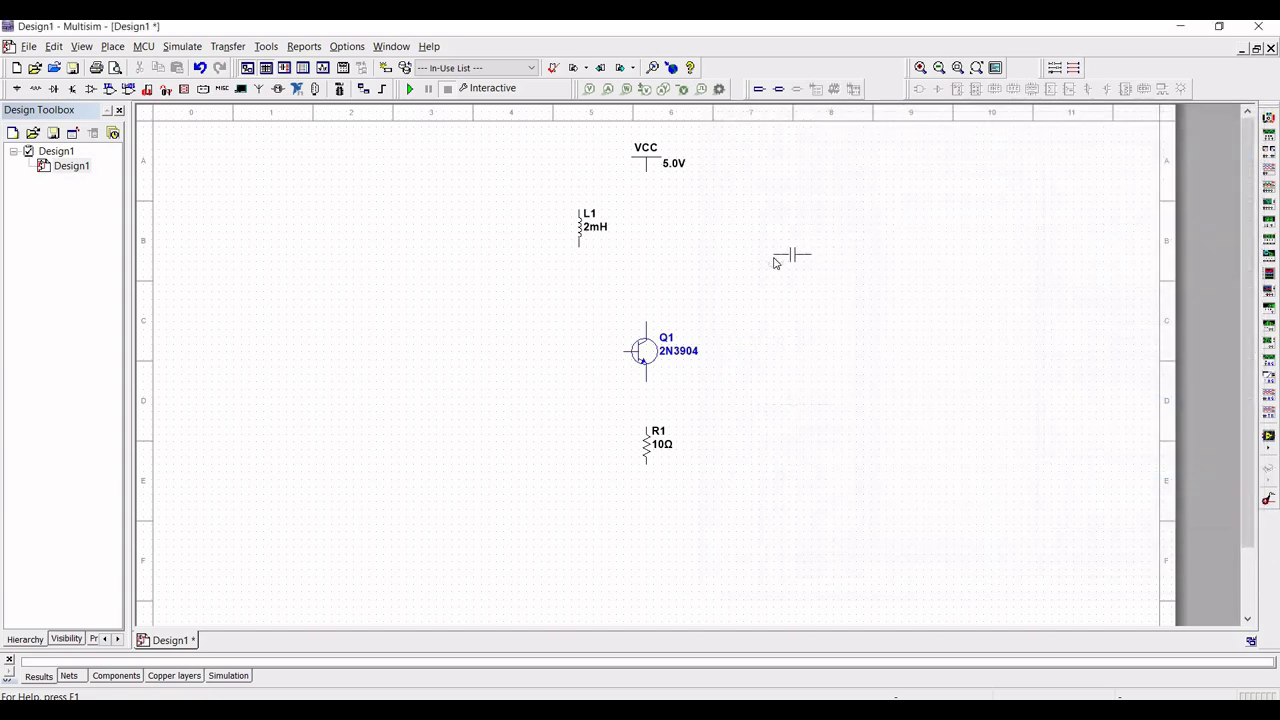
{"action": "key", "text": "ctrl+r"}
{"action": "left_click", "coordinate": [736, 210]}
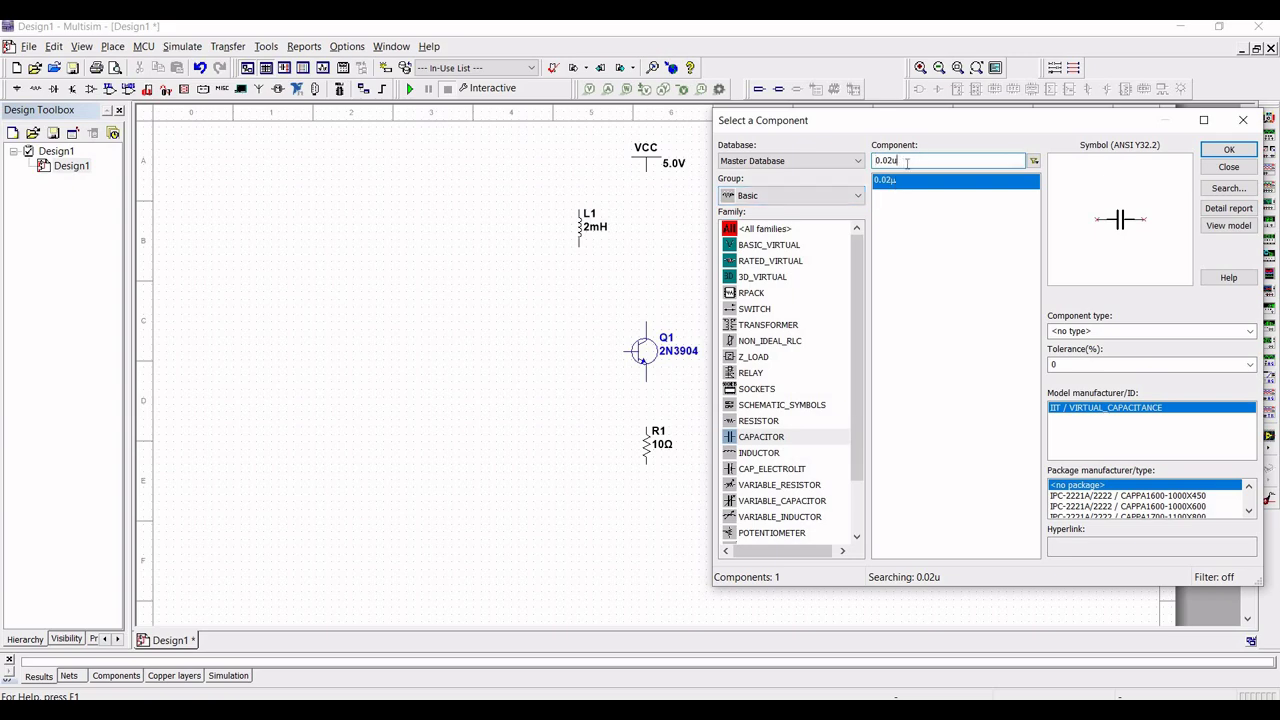
Place a 0.01 µF capacitor C2 to the right of the transistor
{"action": "key", "text": "BackSpace"}
{"action": "key", "text": "BackSpace"}
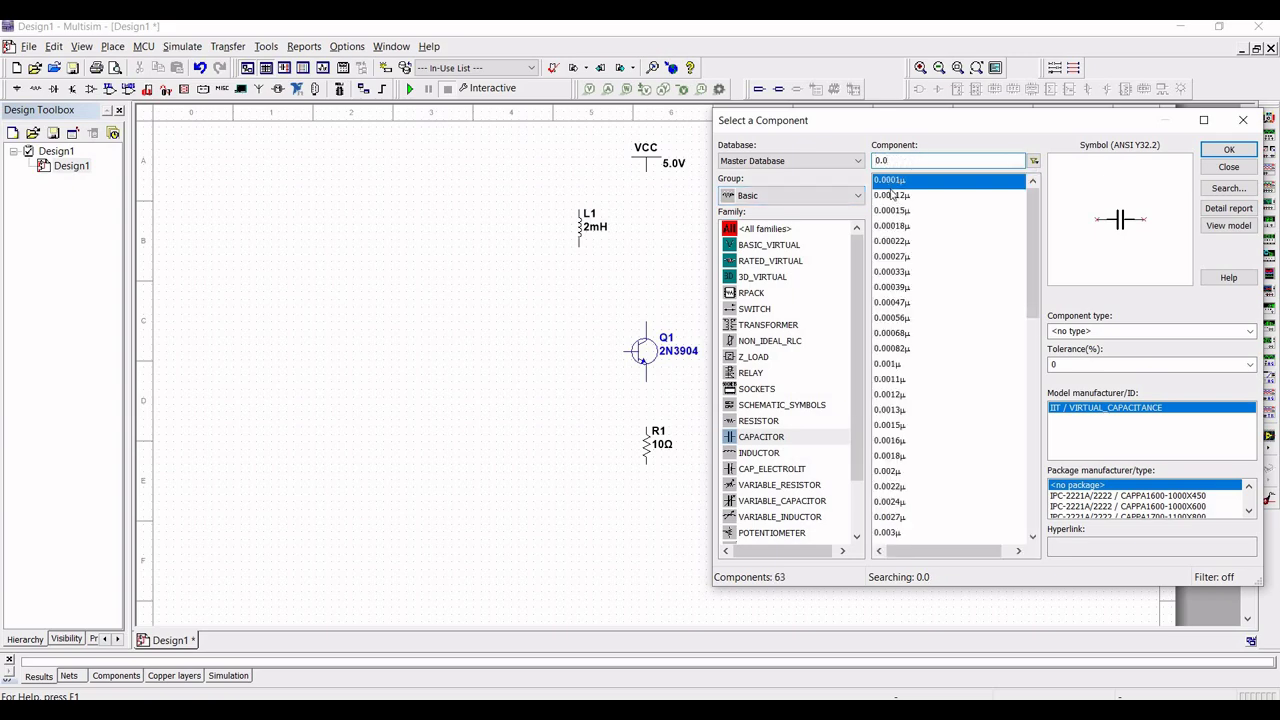
{"action": "type", "text": "1µ"}
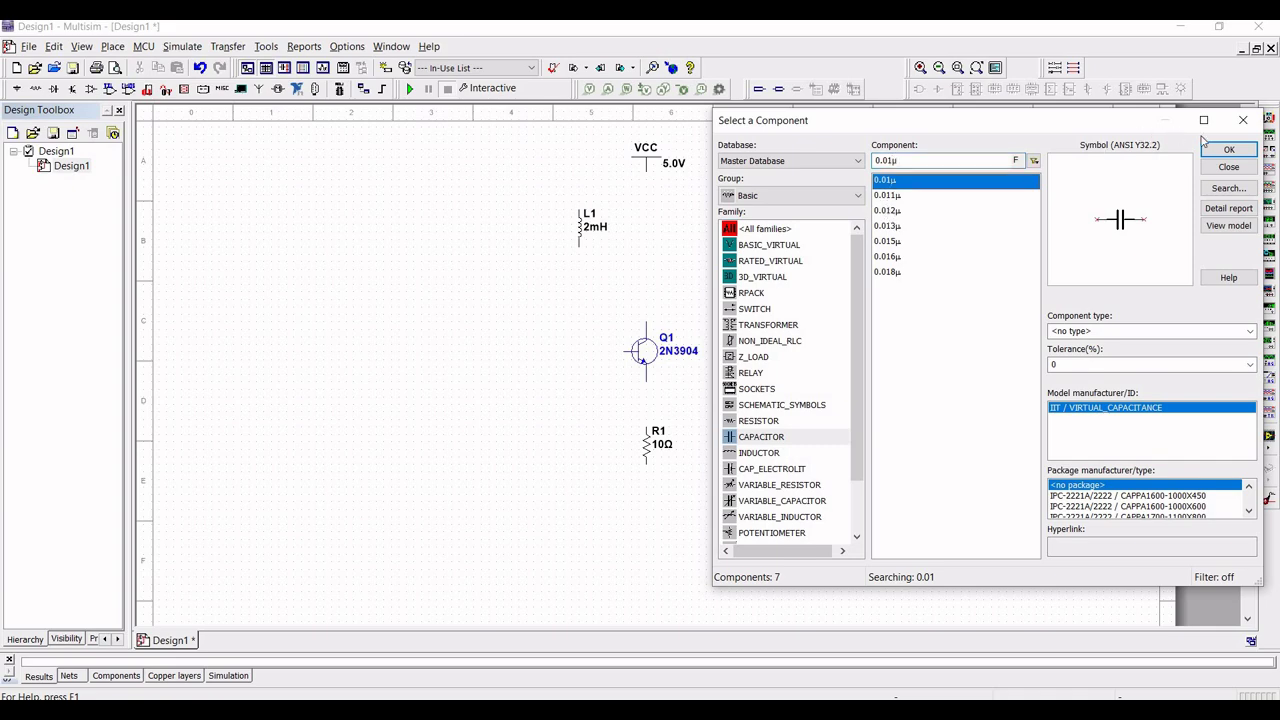
{"action": "left_click", "coordinate": [1207, 148]}
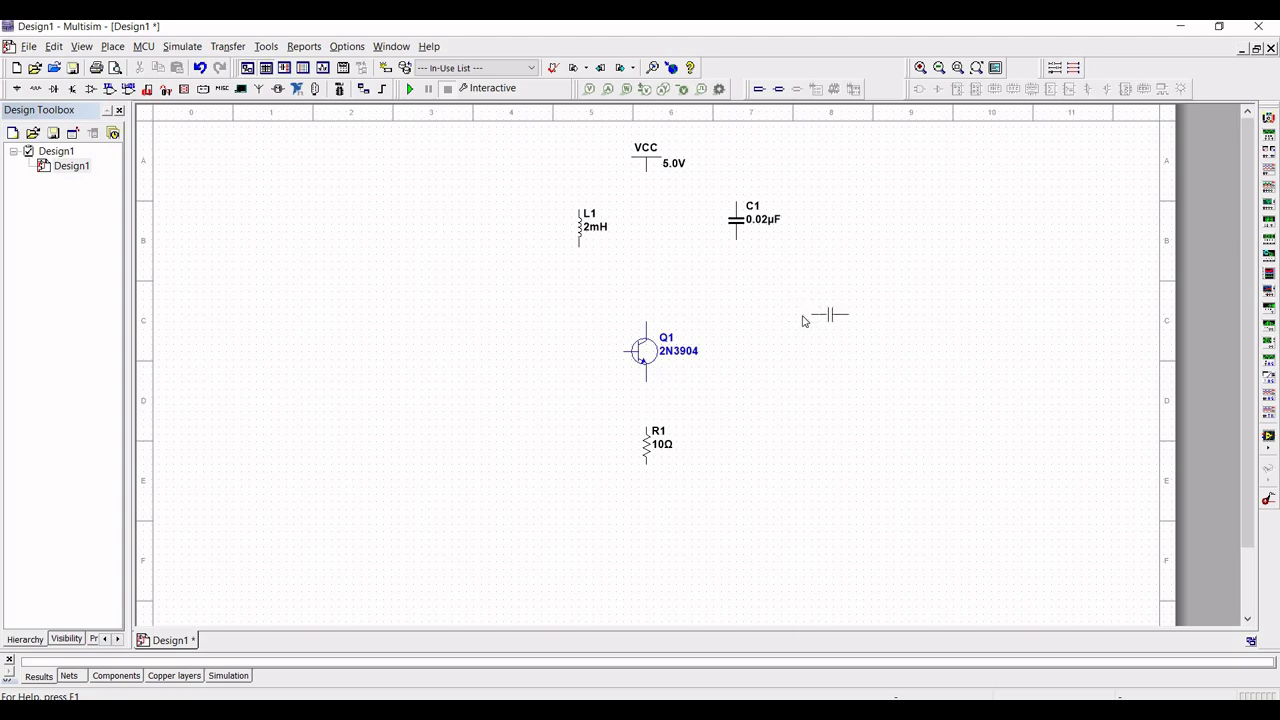
{"action": "left_click", "coordinate": [789, 315]}
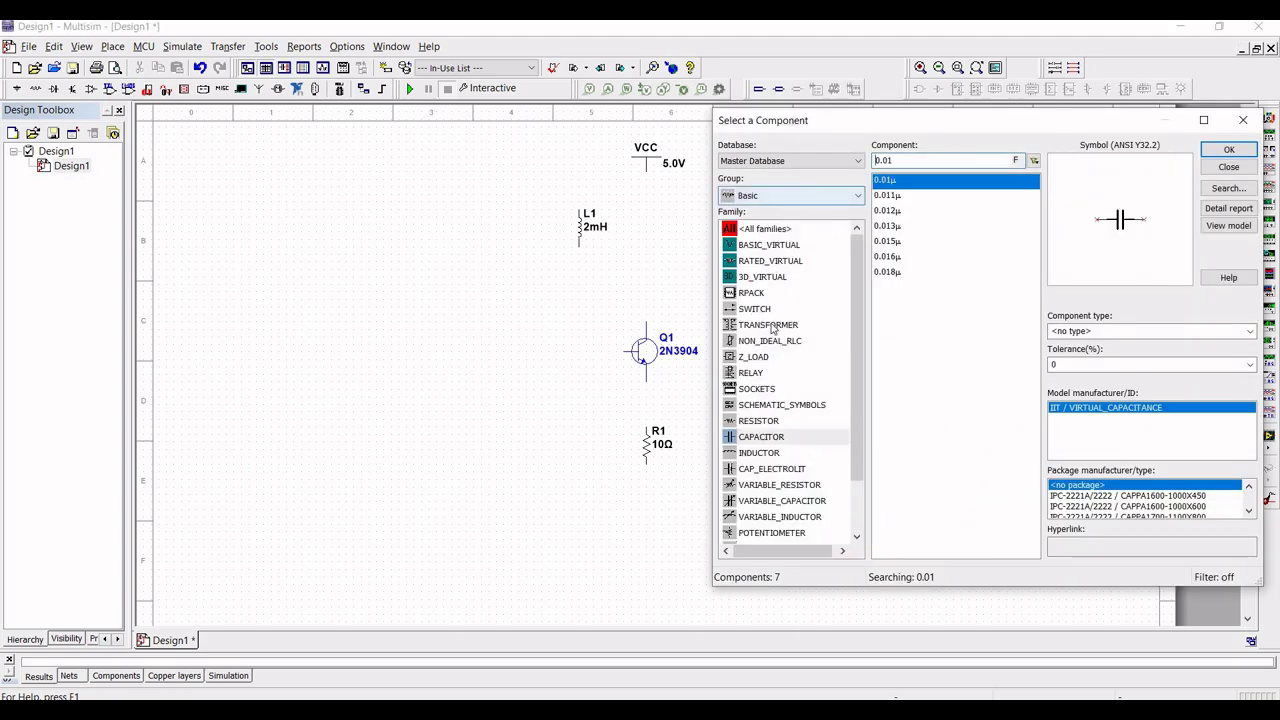
Place upright 10 kΩ resistors R2 at the right and R3 left of R1
{"action": "left_click", "coordinate": [760, 421]}
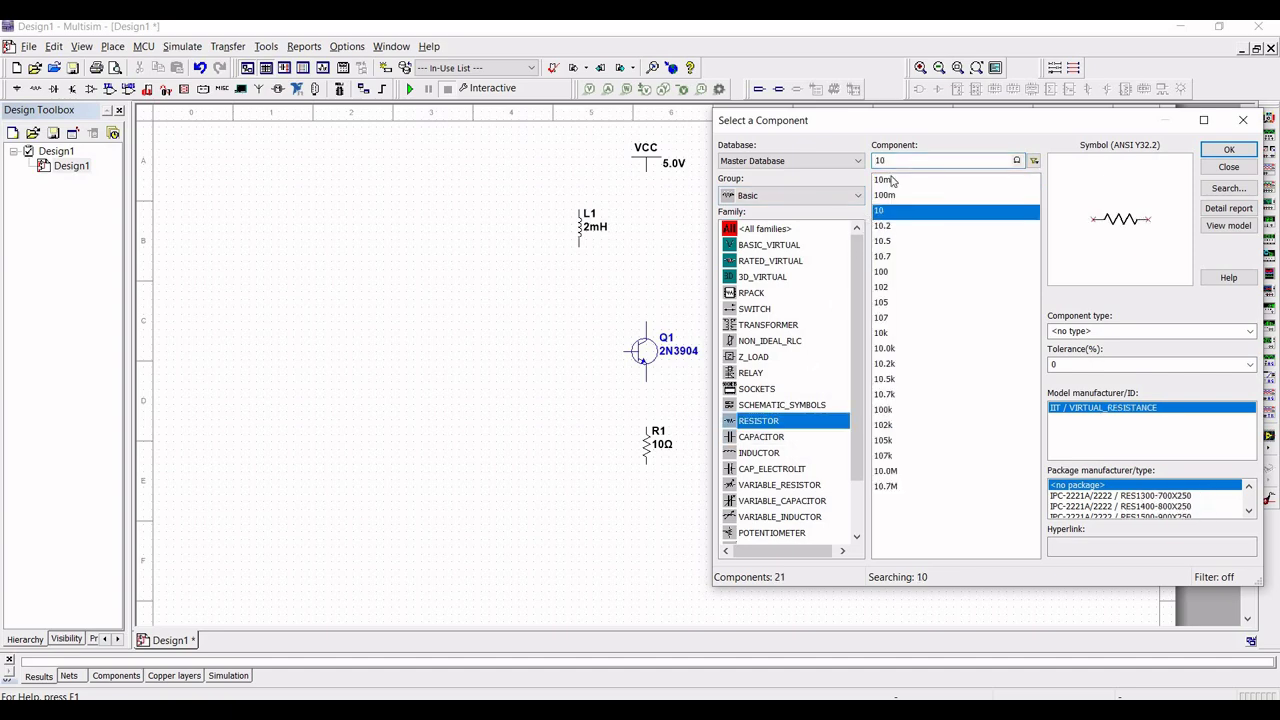
{"action": "left_click", "coordinate": [893, 161]}
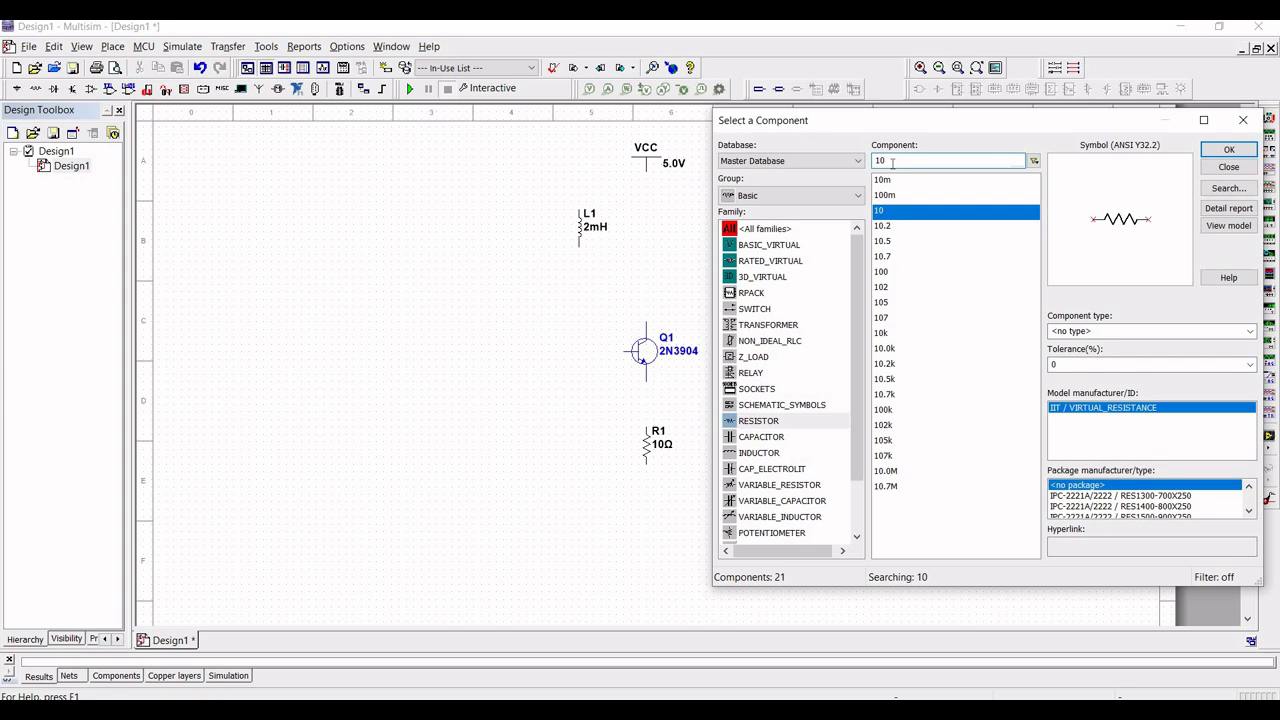
{"action": "type", "text": "k"}
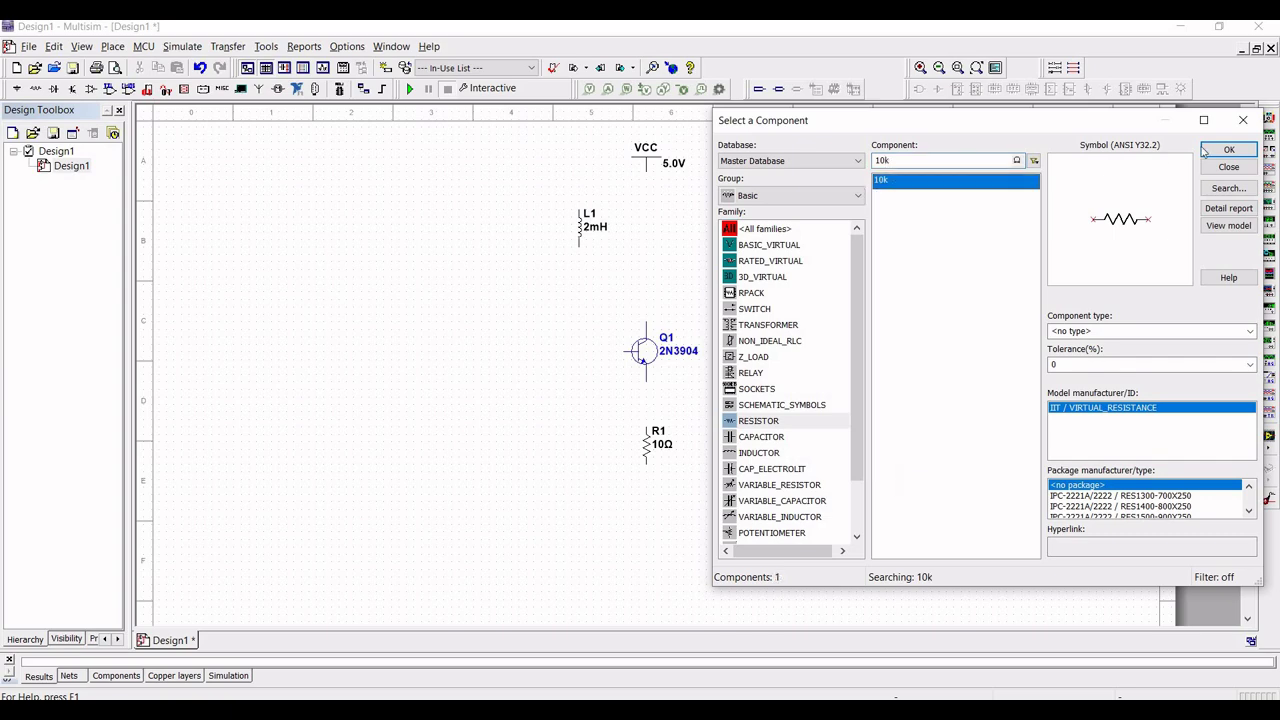
{"action": "left_click", "coordinate": [1229, 150]}
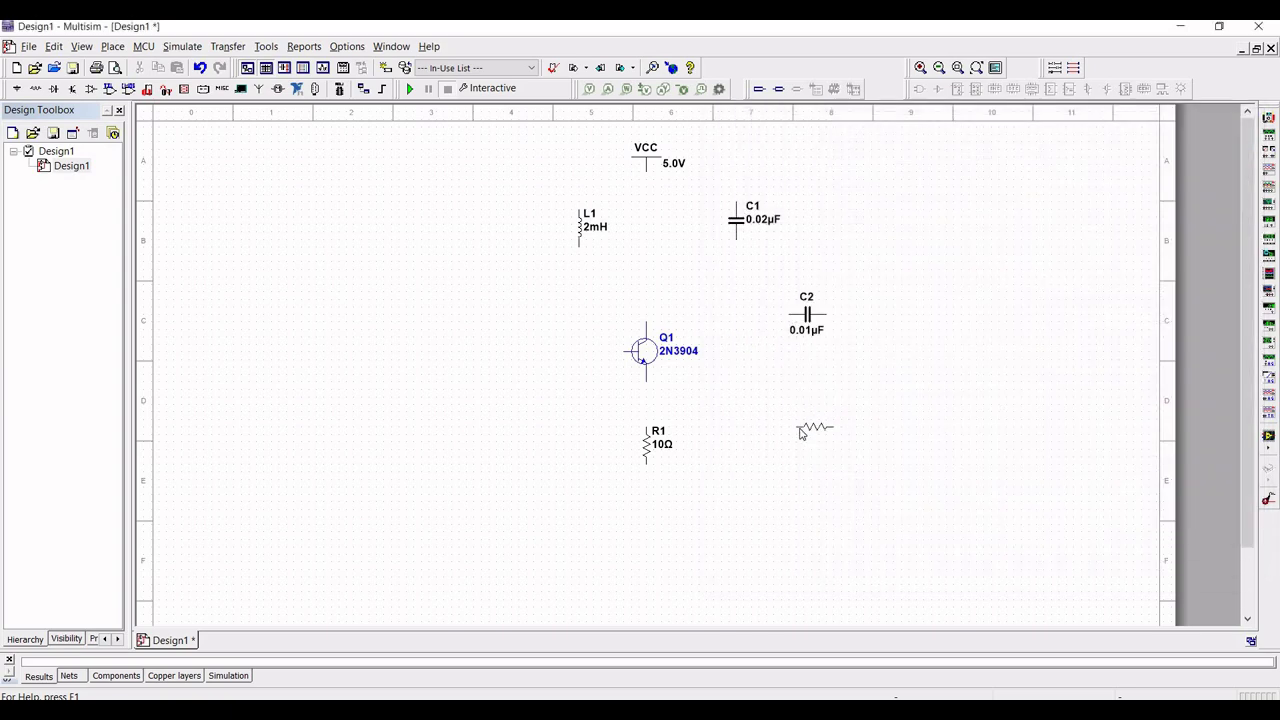
{"action": "key", "text": "ctrl+r"}
{"action": "left_click", "coordinate": [862, 421]}
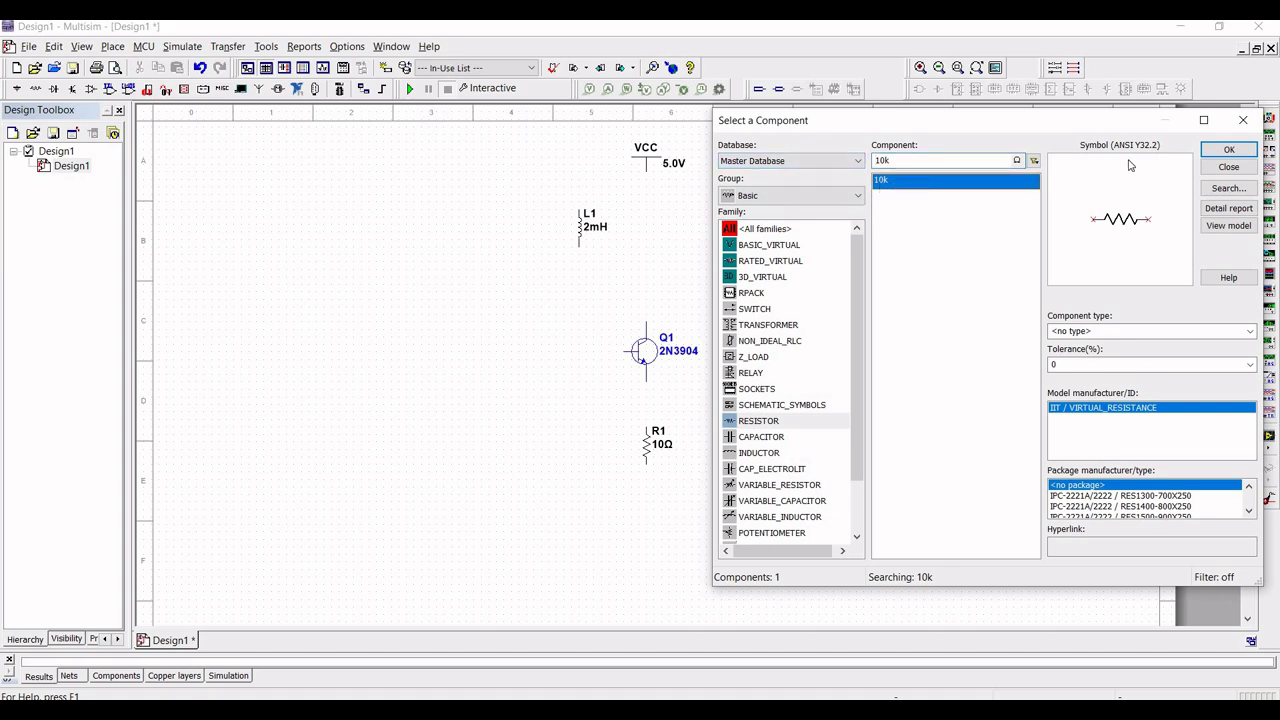
{"action": "left_click", "coordinate": [1240, 151]}
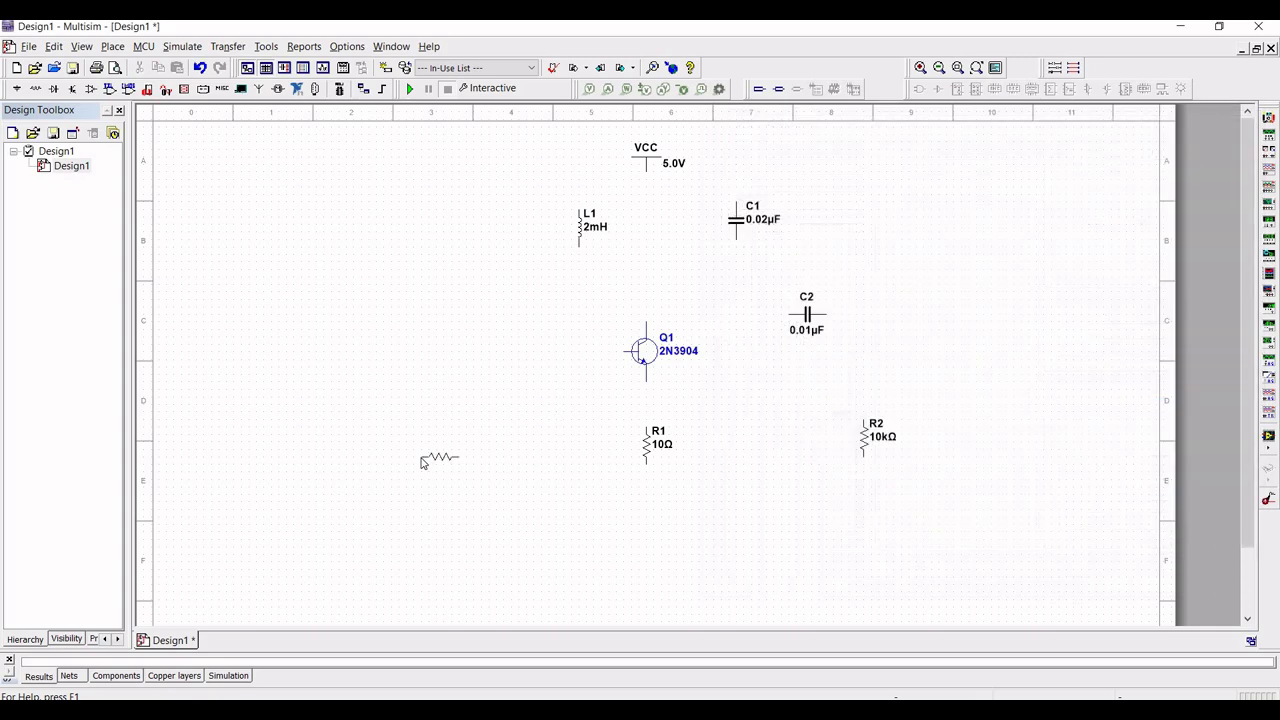
{"action": "key", "text": "ctrl+r"}
{"action": "left_click", "coordinate": [449, 438]}
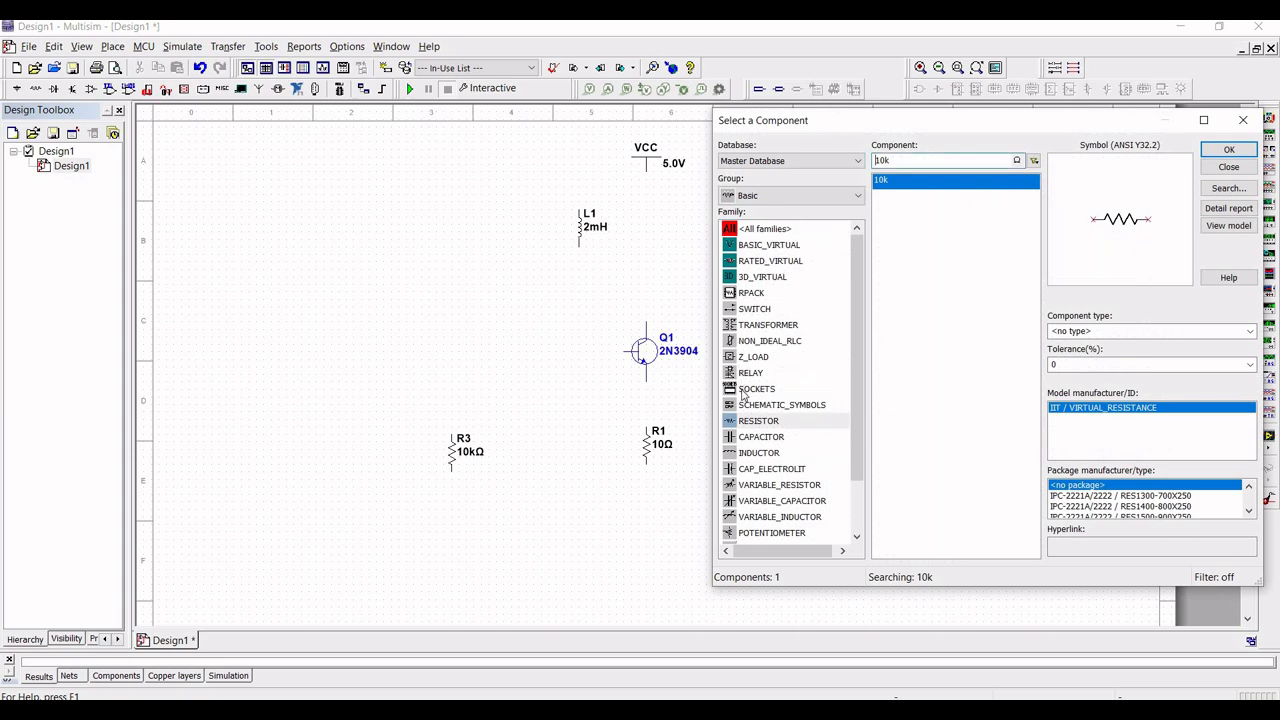
{"action": "left_click", "coordinate": [756, 437]}
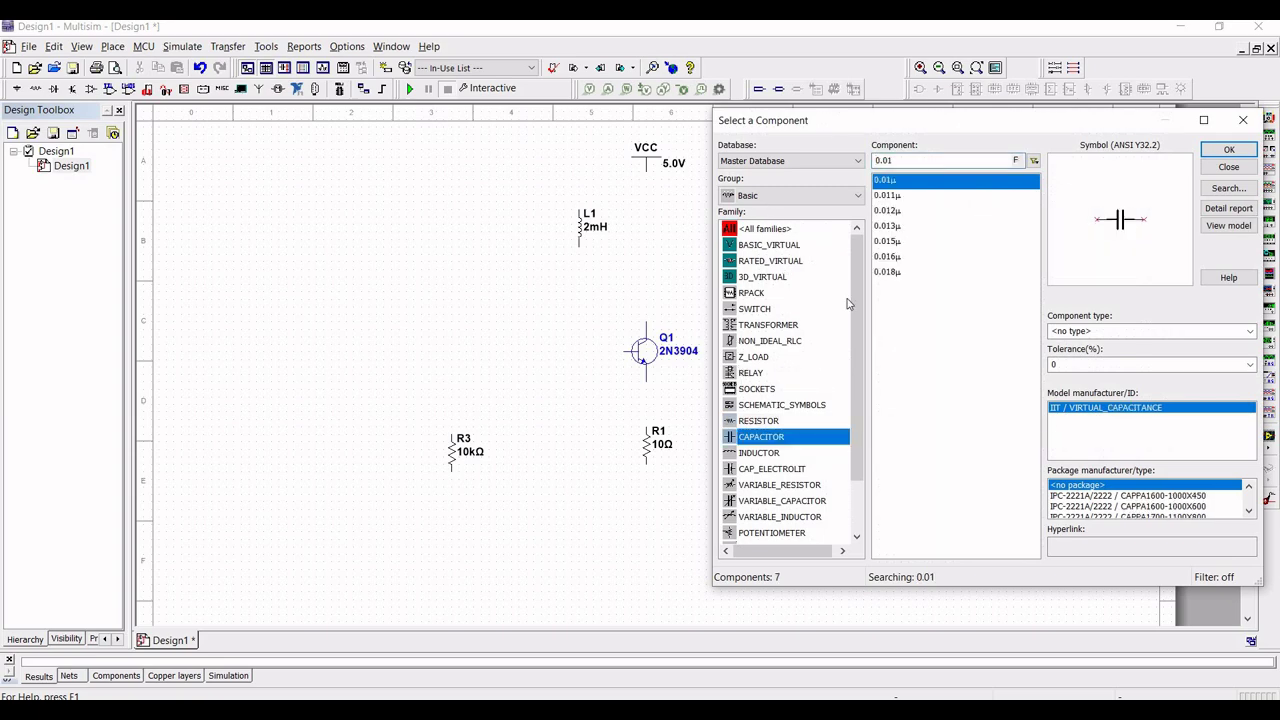
Place a 0.1 µF capacitor C3 left of Q1, then switch the browser to Sources
{"action": "key", "text": "BackSpace"}
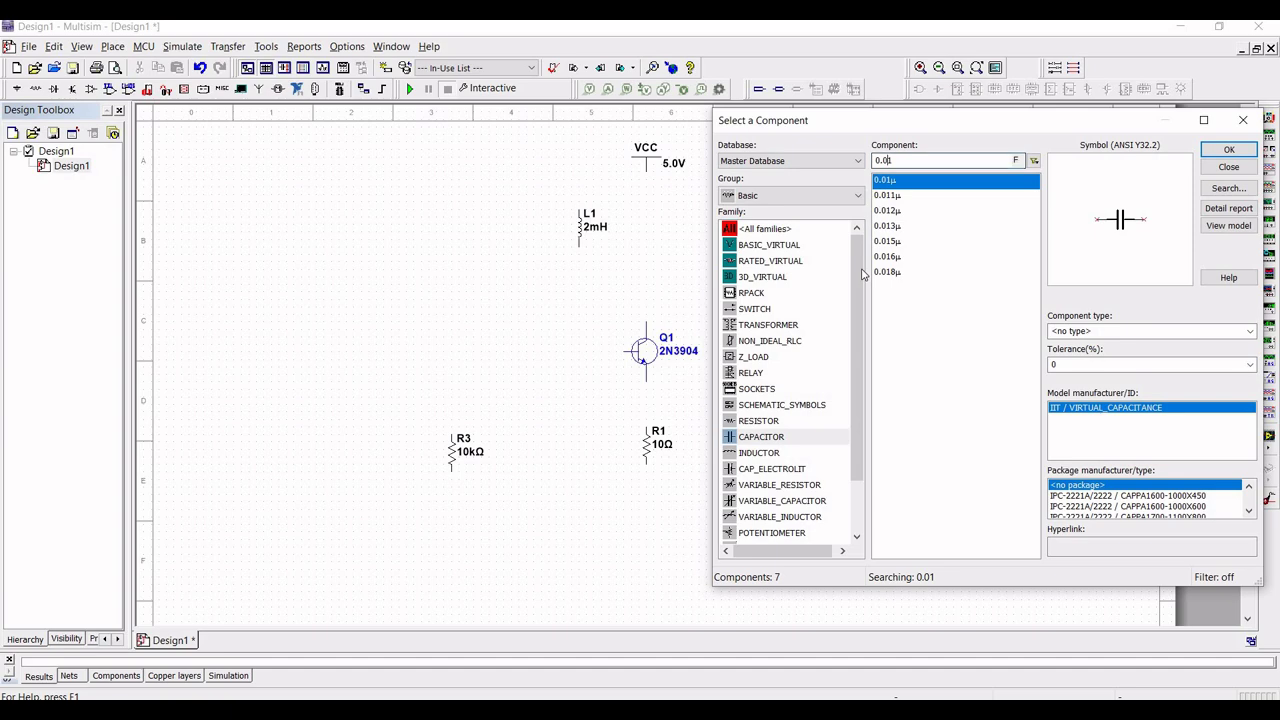
{"action": "key", "text": "BackSpace"}
{"action": "type", "text": "1"}
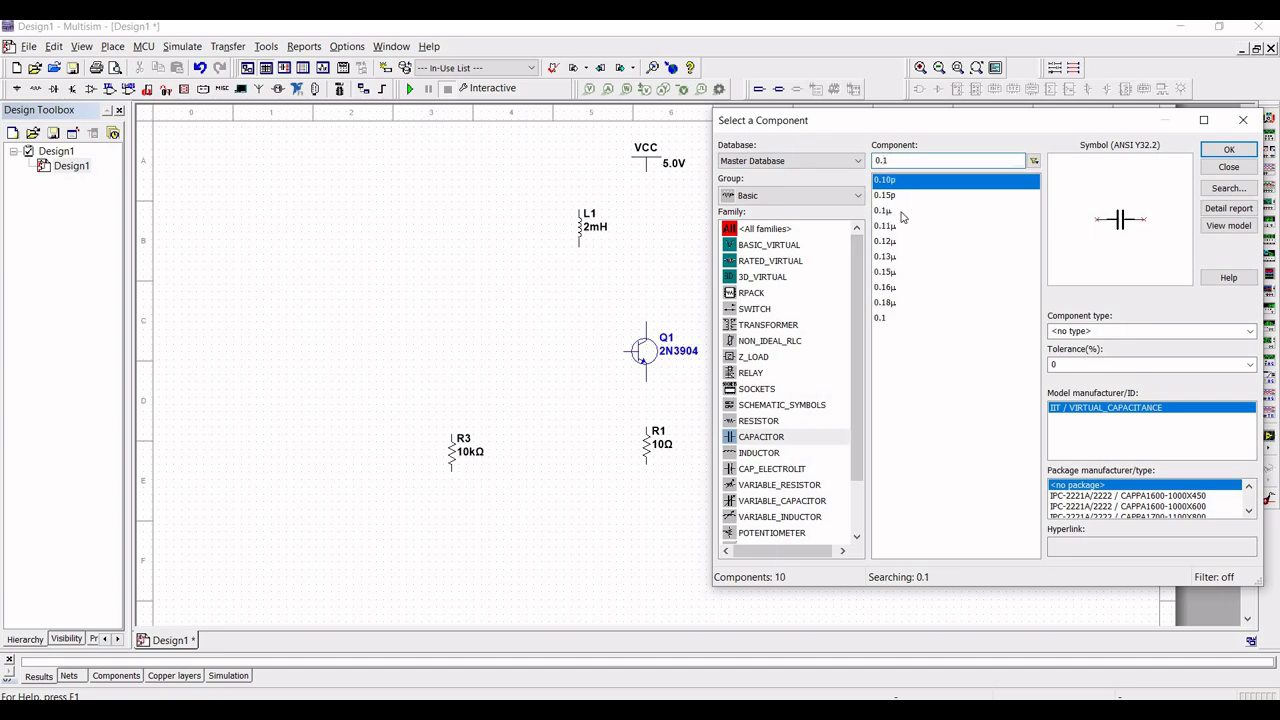
{"action": "left_click", "coordinate": [885, 212]}
{"action": "left_click", "coordinate": [1229, 149]}
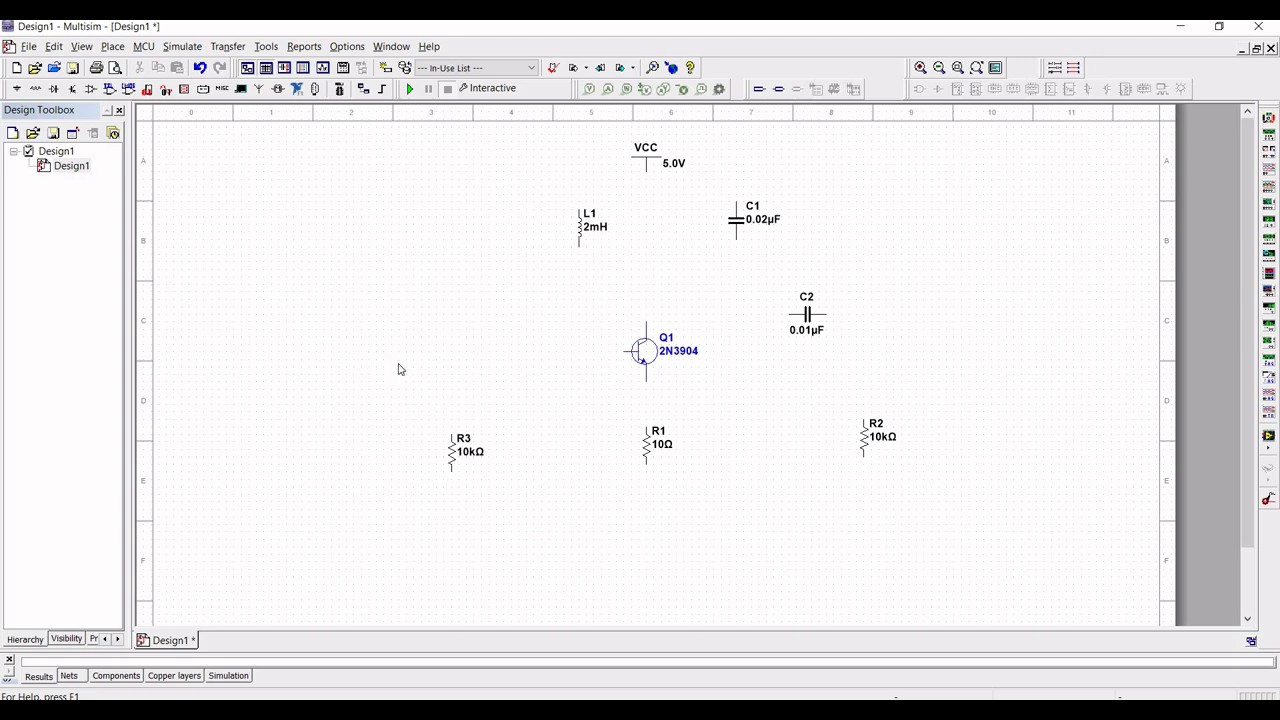
{"action": "left_click", "coordinate": [398, 369]}
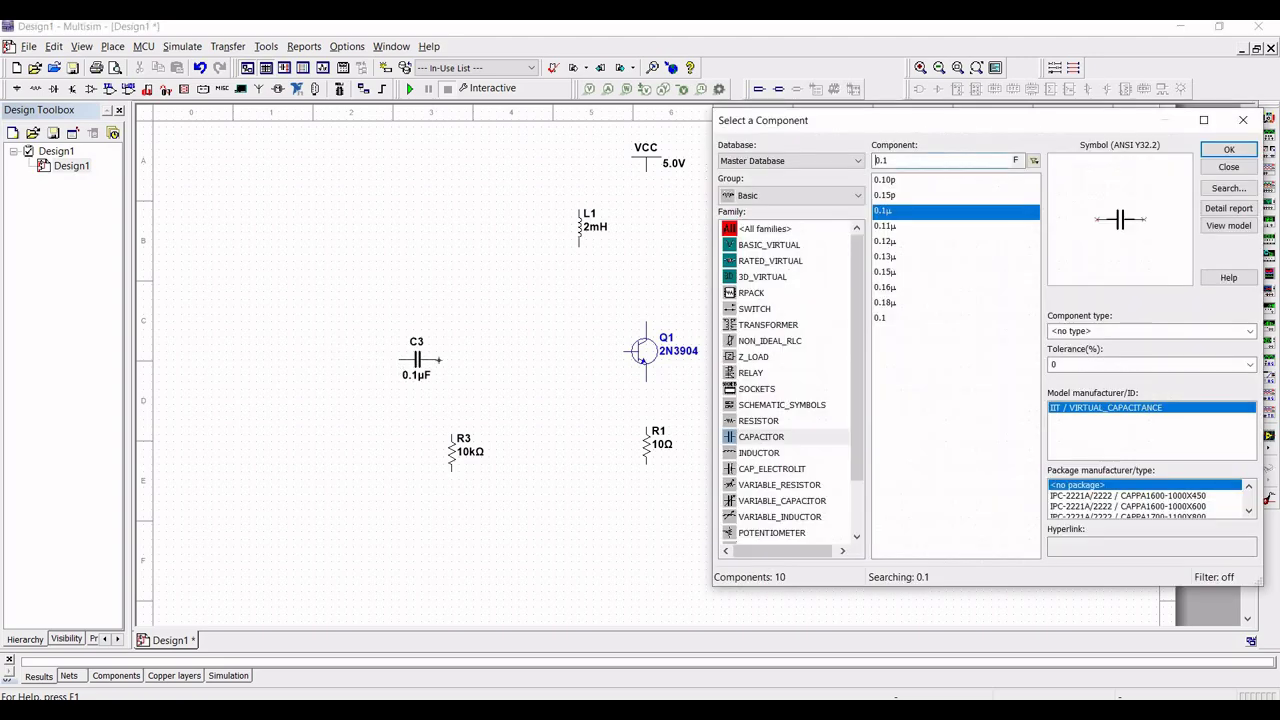
{"action": "left_click", "coordinate": [768, 198]}
{"action": "left_click", "coordinate": [765, 230]}
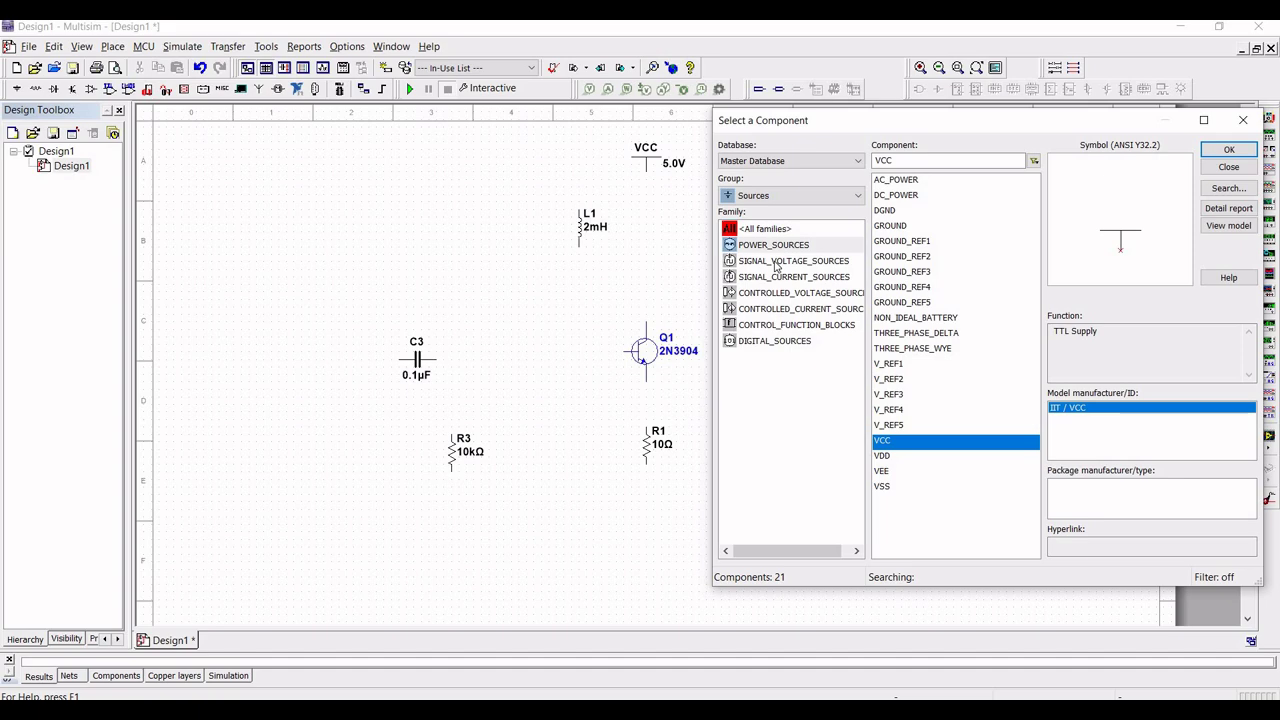
Place an AC voltage source V1 at the left of the schematic
{"action": "left_click", "coordinate": [777, 263]}
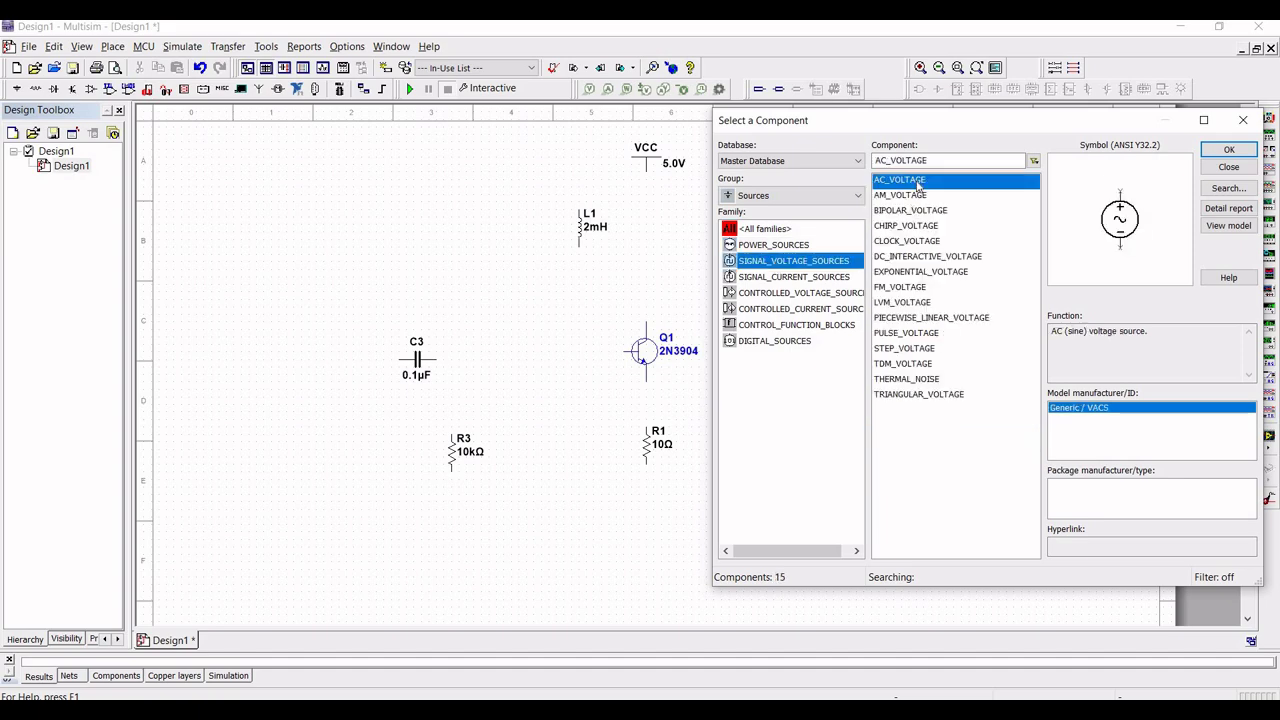
{"action": "left_click", "coordinate": [1229, 149]}
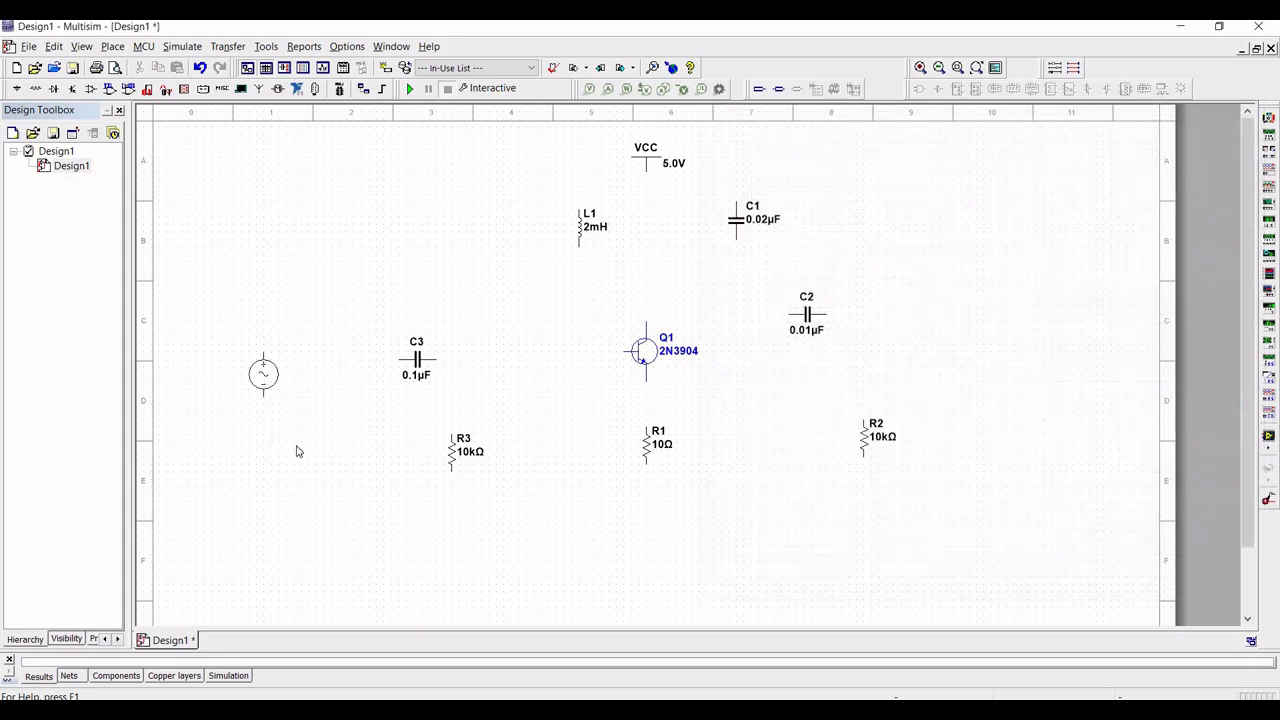
{"action": "left_click", "coordinate": [297, 474]}
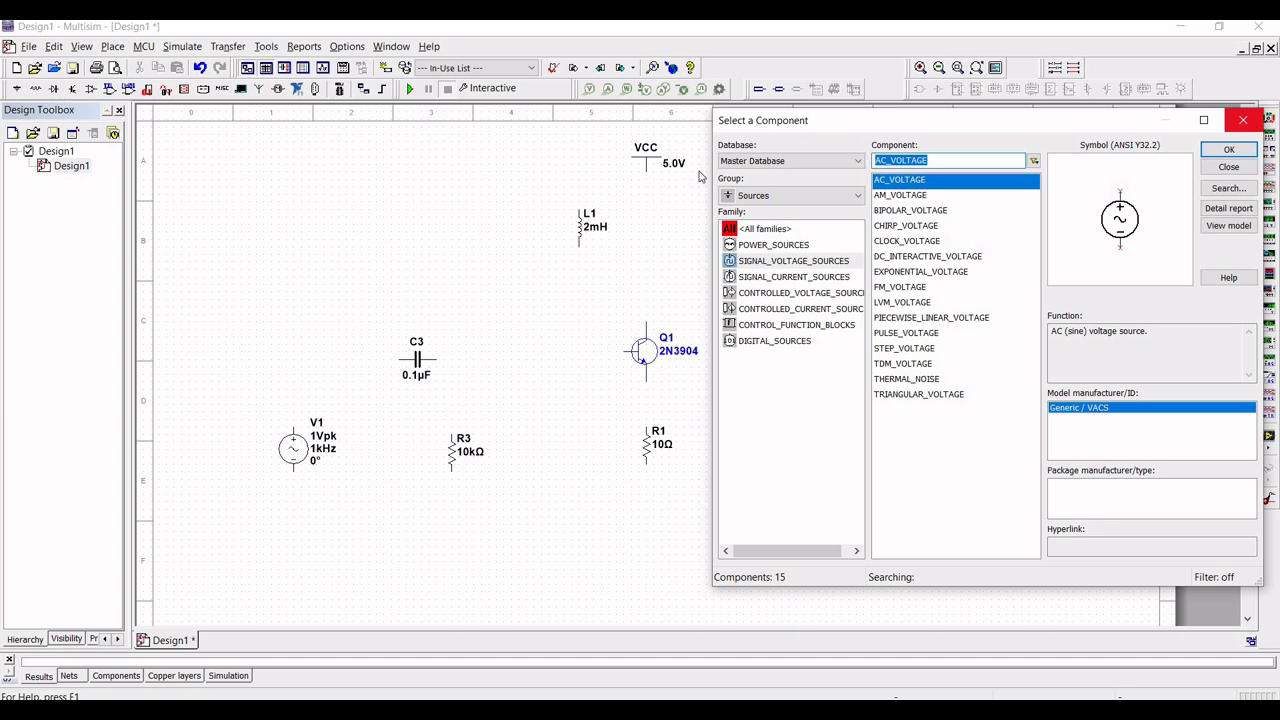
Drop a GROUND symbol below the circuit and close the component browser
{"action": "left_click", "coordinate": [775, 245]}
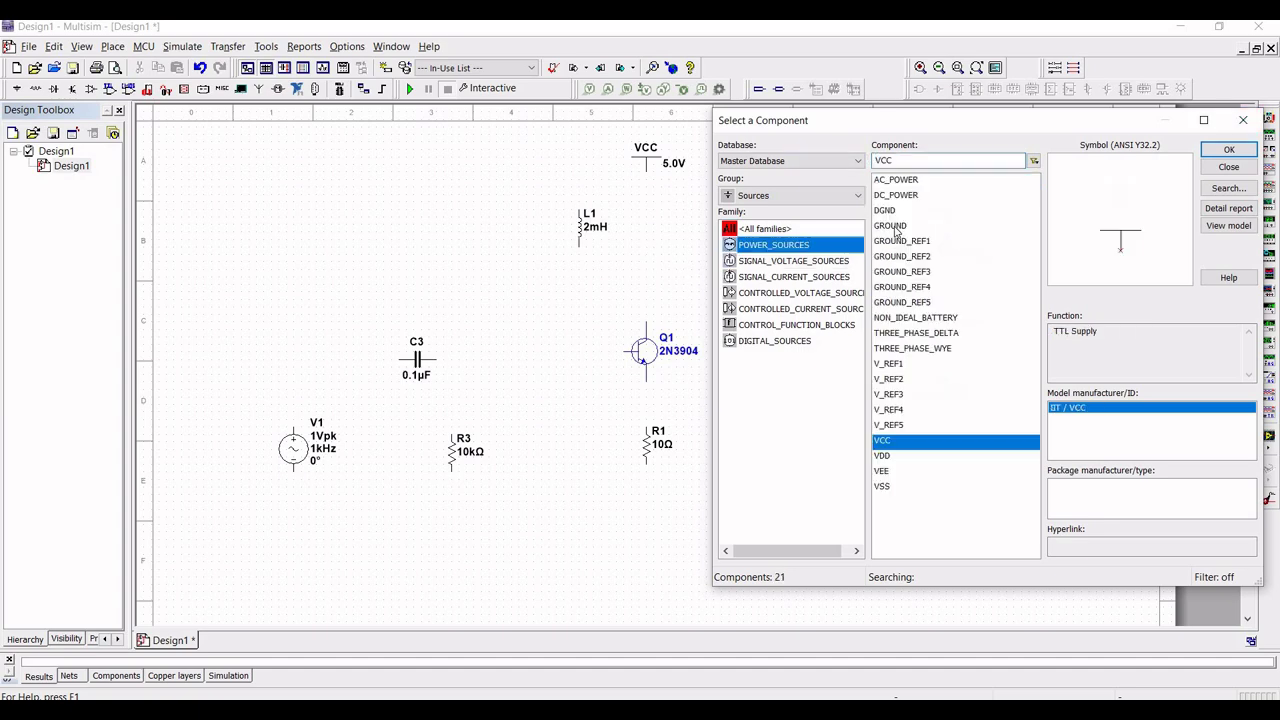
{"action": "left_click", "coordinate": [895, 226]}
{"action": "left_click", "coordinate": [1218, 151]}
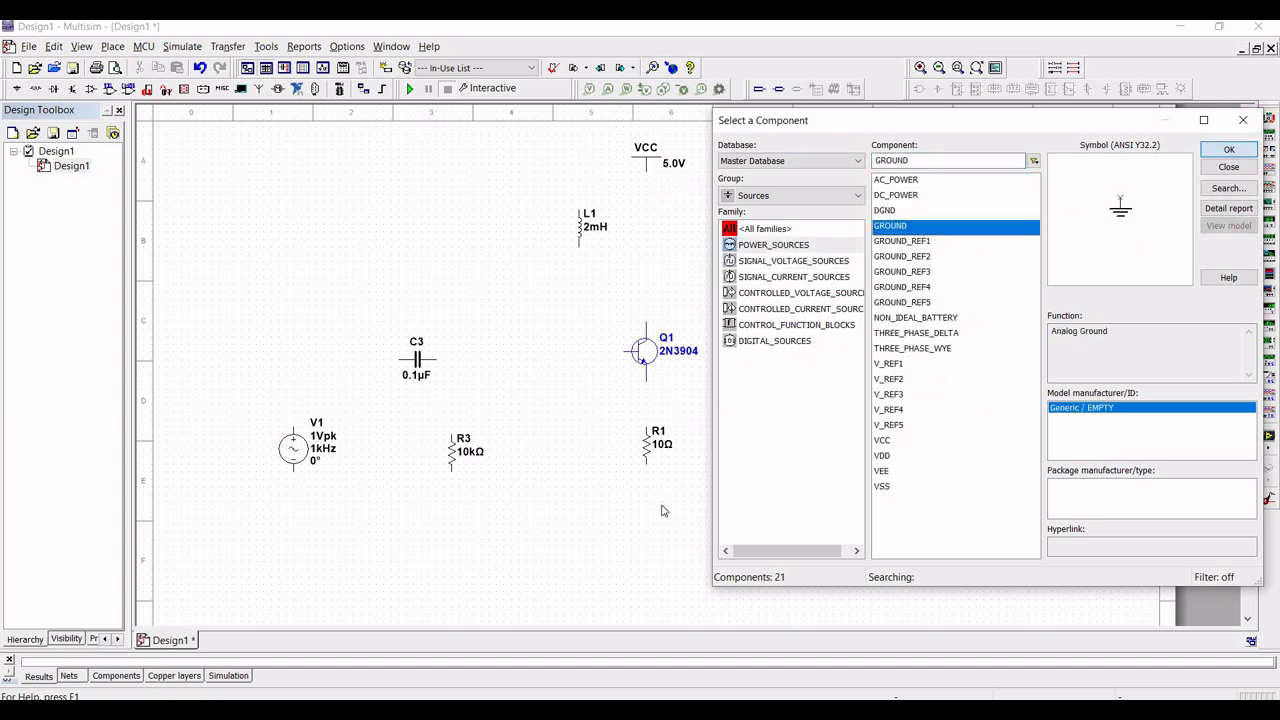
{"action": "left_click", "coordinate": [603, 536]}
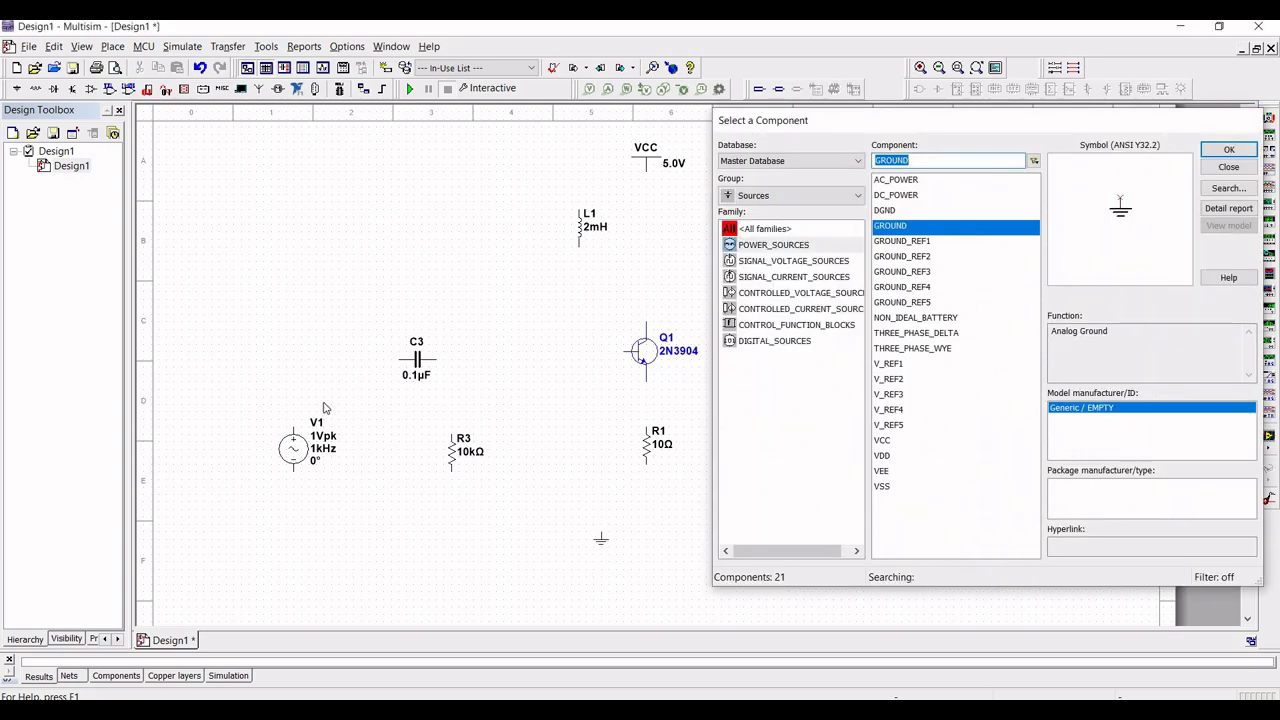
{"action": "left_click", "coordinate": [1243, 121]}
{"action": "left_click", "coordinate": [295, 447]}
Set V1 to 1.25 Vpk at 15 kHz and wire its lower terminal to ground
{"action": "double_click", "coordinate": [295, 447]}
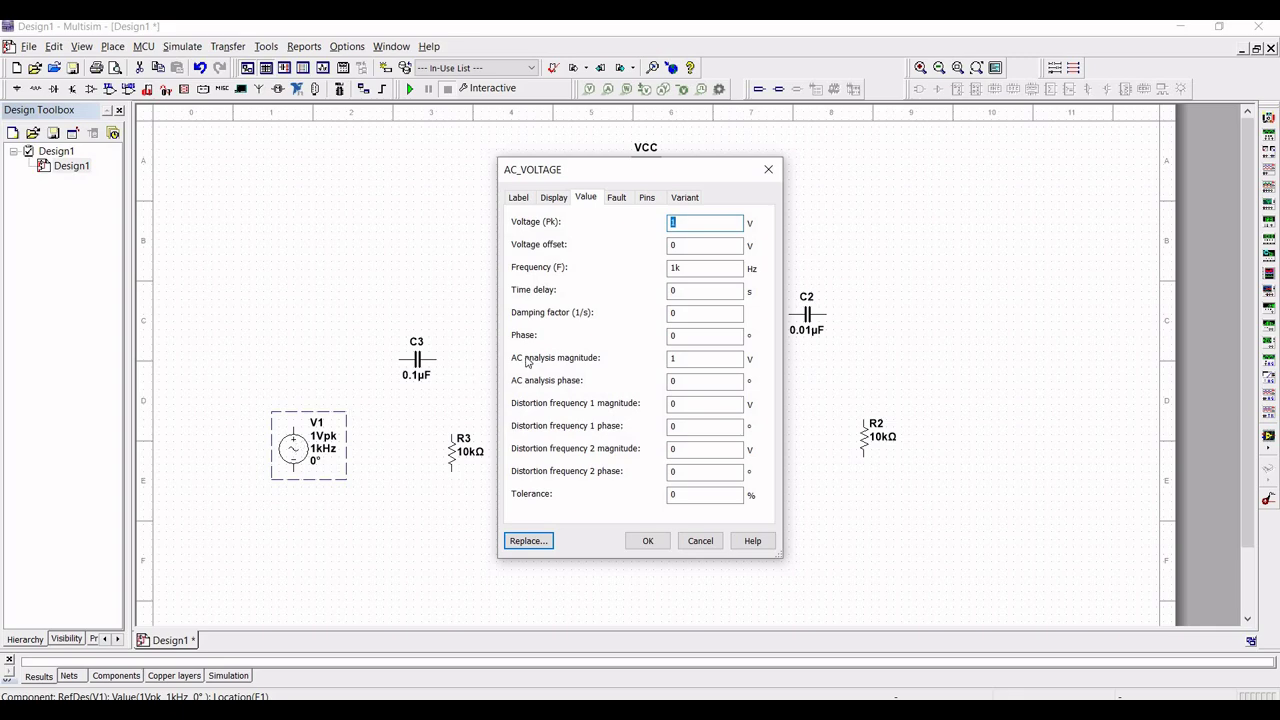
{"action": "type", "text": "25"}
{"action": "left_click", "coordinate": [693, 270]}
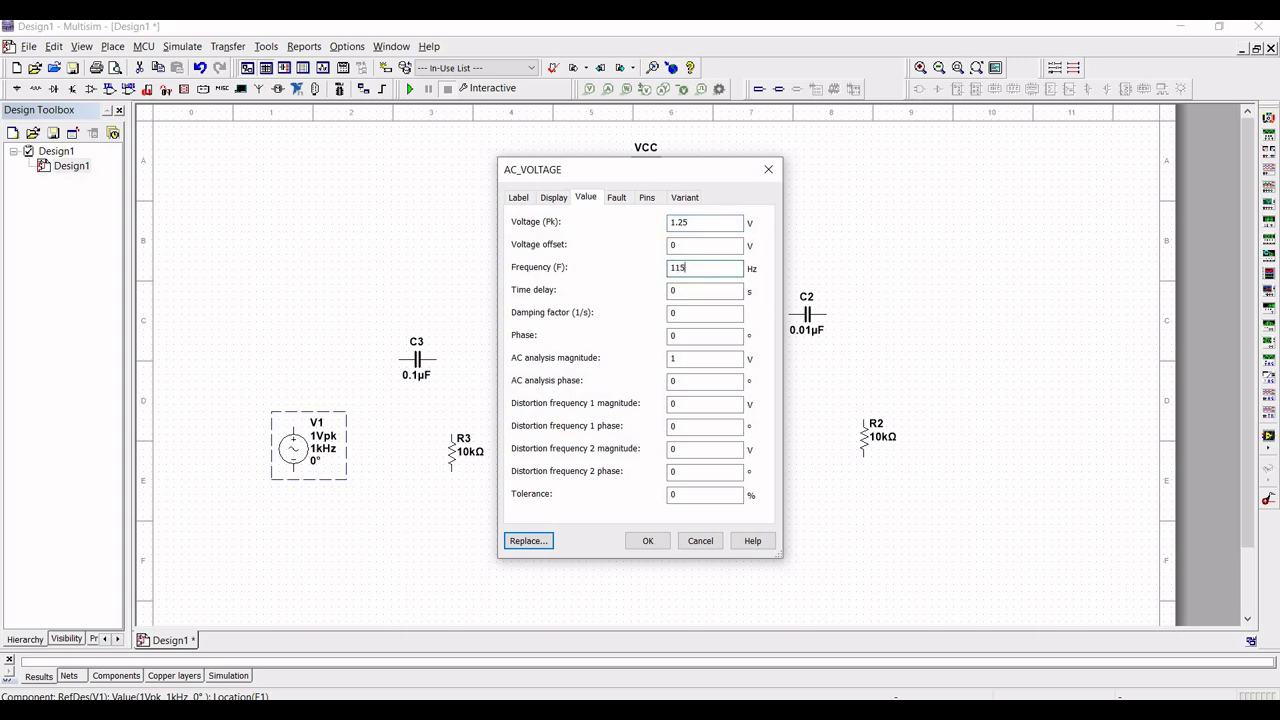
{"action": "type", "text": "k"}
{"action": "left_click", "coordinate": [647, 540]}
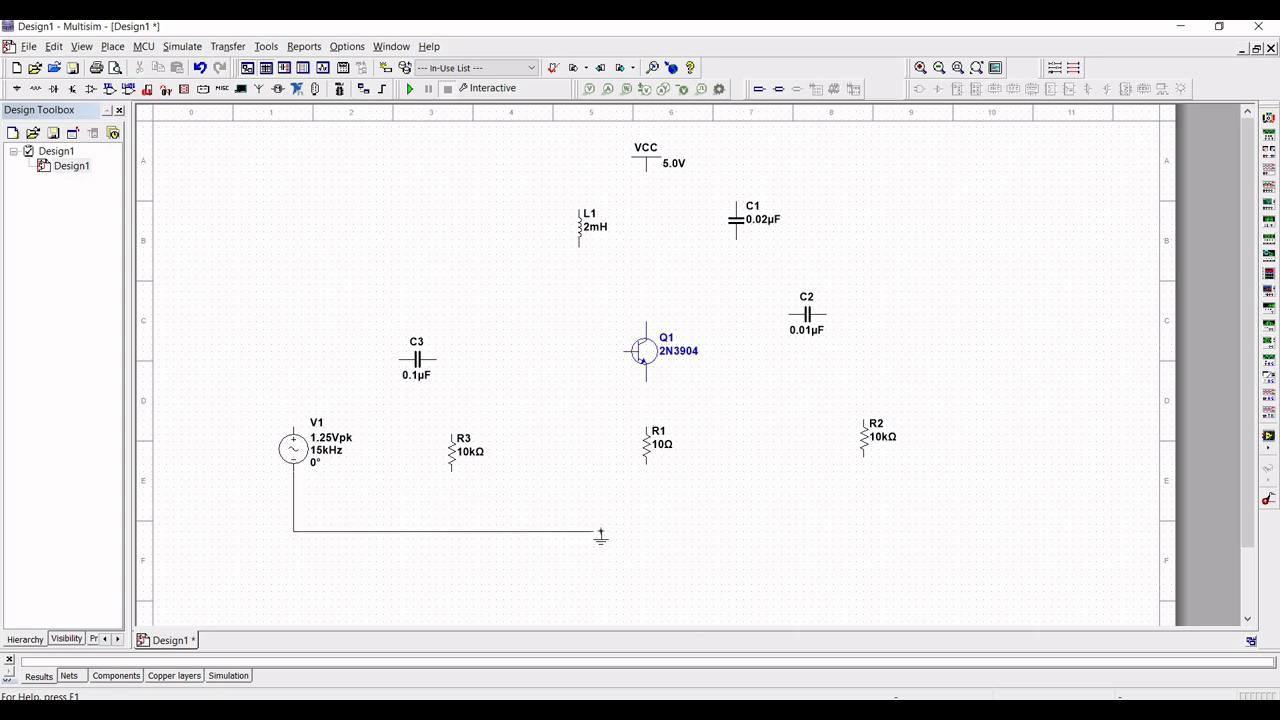
{"action": "left_click", "coordinate": [600, 534]}
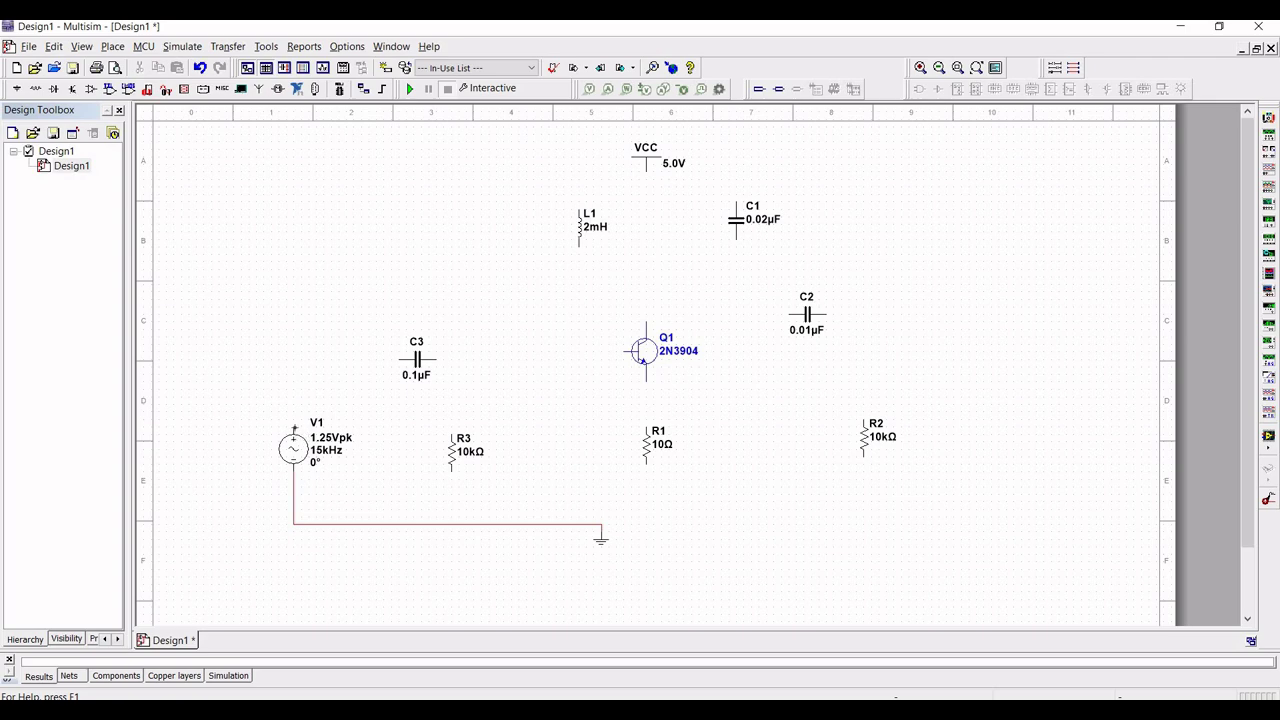
Wire V1 to C3, and VCC to L1 with C1 connected in parallel across it
{"action": "left_click", "coordinate": [397, 360]}
{"action": "left_click", "coordinate": [646, 172]}
{"action": "left_click", "coordinate": [580, 208]}
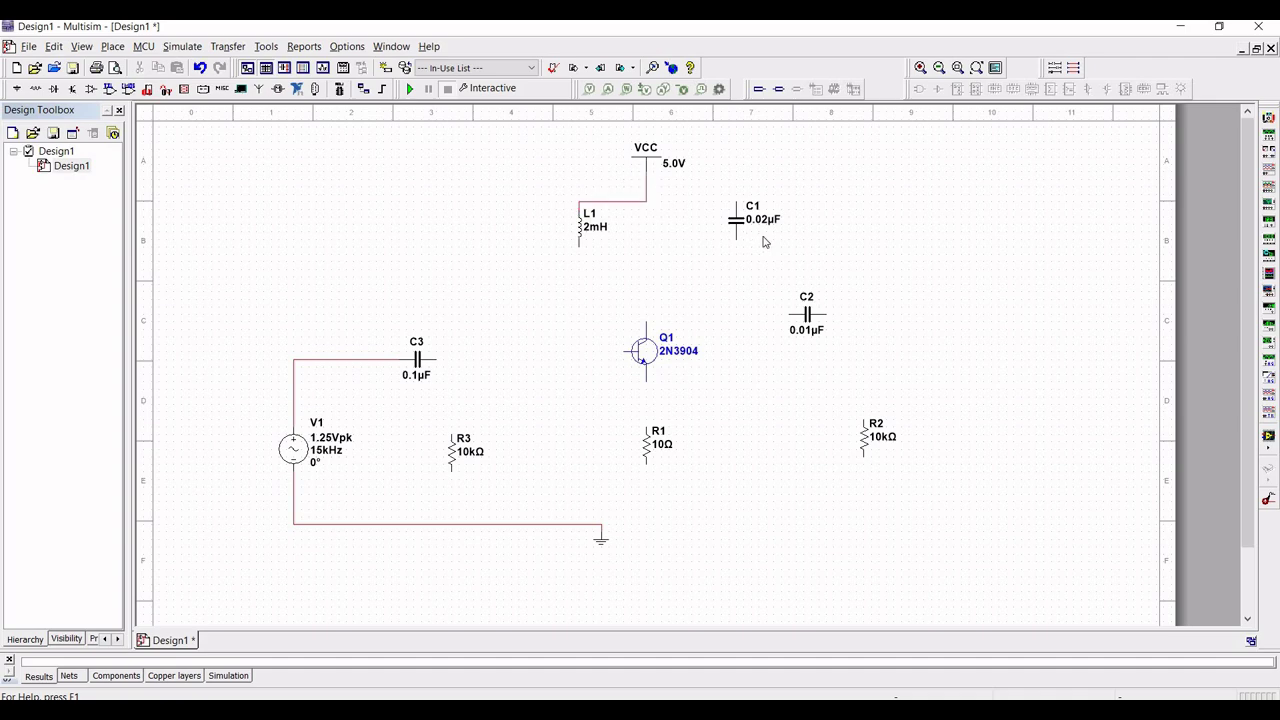
{"action": "left_click", "coordinate": [646, 202]}
{"action": "left_click", "coordinate": [737, 242]}
Connect Q1's collector to the bottom of the L1–C1 tank and C3 to Q1's base
{"action": "left_click", "coordinate": [646, 322]}
{"action": "left_click", "coordinate": [646, 246]}
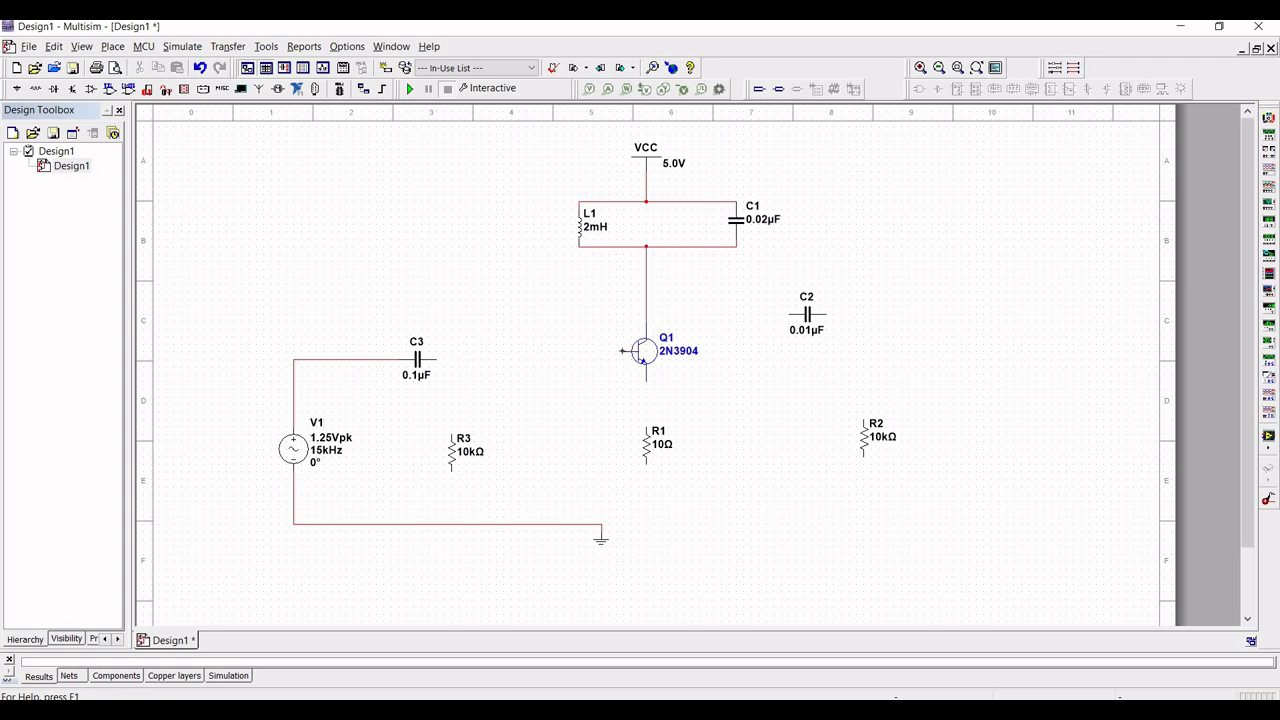
{"action": "left_click", "coordinate": [437, 352]}
Wire R3 from the base line to ground, and R1 from Q1's emitter to ground
{"action": "left_click", "coordinate": [465, 352]}
{"action": "left_click", "coordinate": [455, 521]}
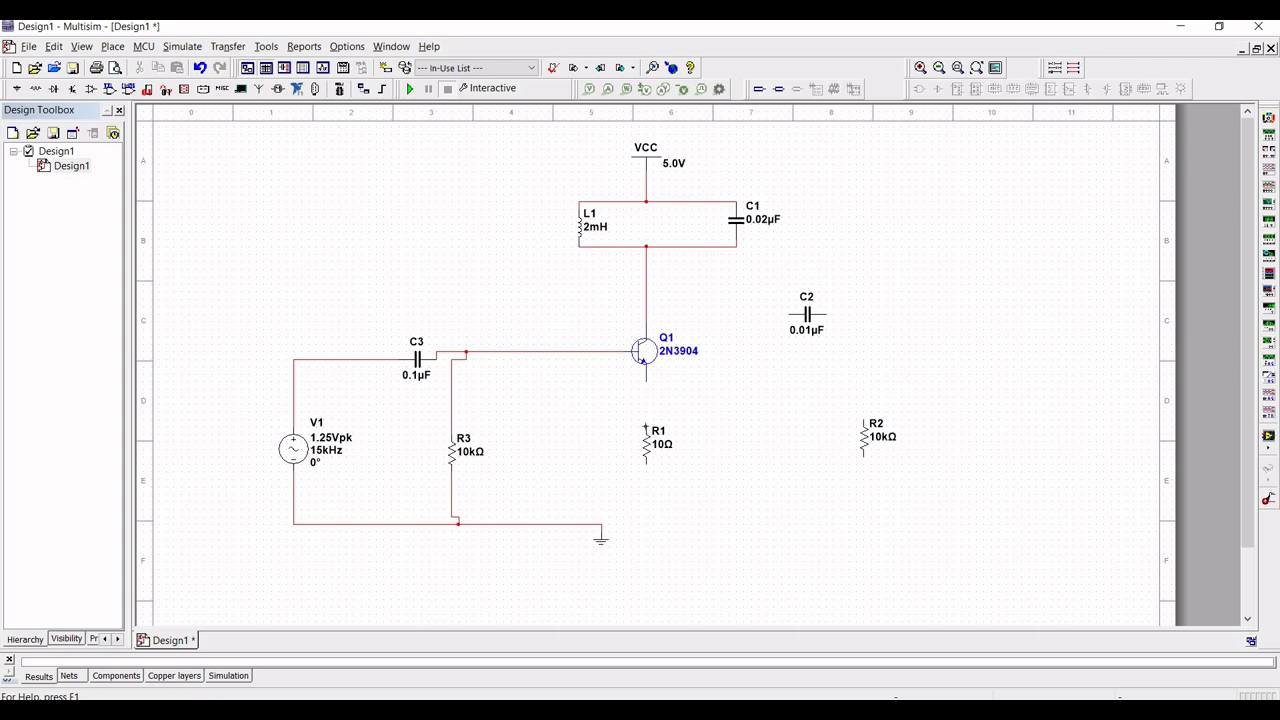
{"action": "left_click", "coordinate": [647, 400]}
{"action": "left_click", "coordinate": [645, 380]}
{"action": "left_click", "coordinate": [646, 463]}
{"action": "left_click", "coordinate": [601, 524]}
Connect C2 between the collector wire and R2's top, and ground R2's bottom
{"action": "left_click", "coordinate": [789, 314]}
{"action": "left_click", "coordinate": [646, 314]}
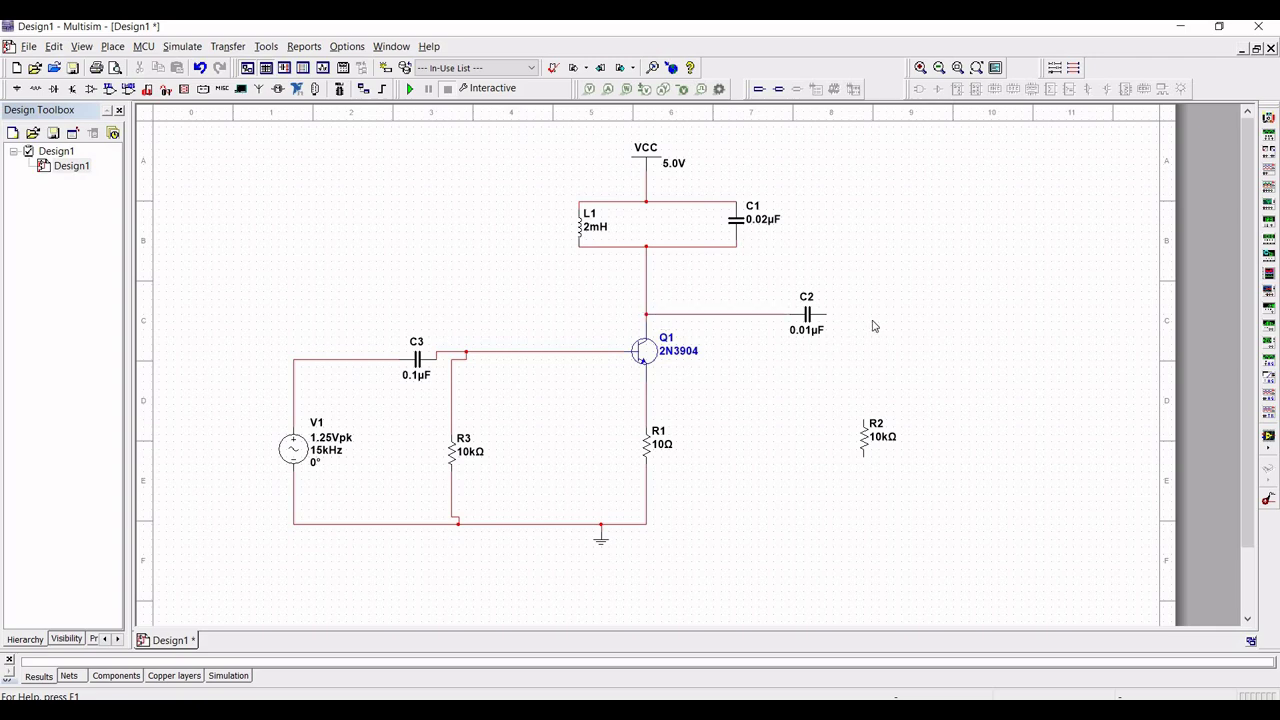
{"action": "left_click", "coordinate": [826, 314]}
{"action": "left_click", "coordinate": [864, 416]}
{"action": "left_click", "coordinate": [648, 523]}
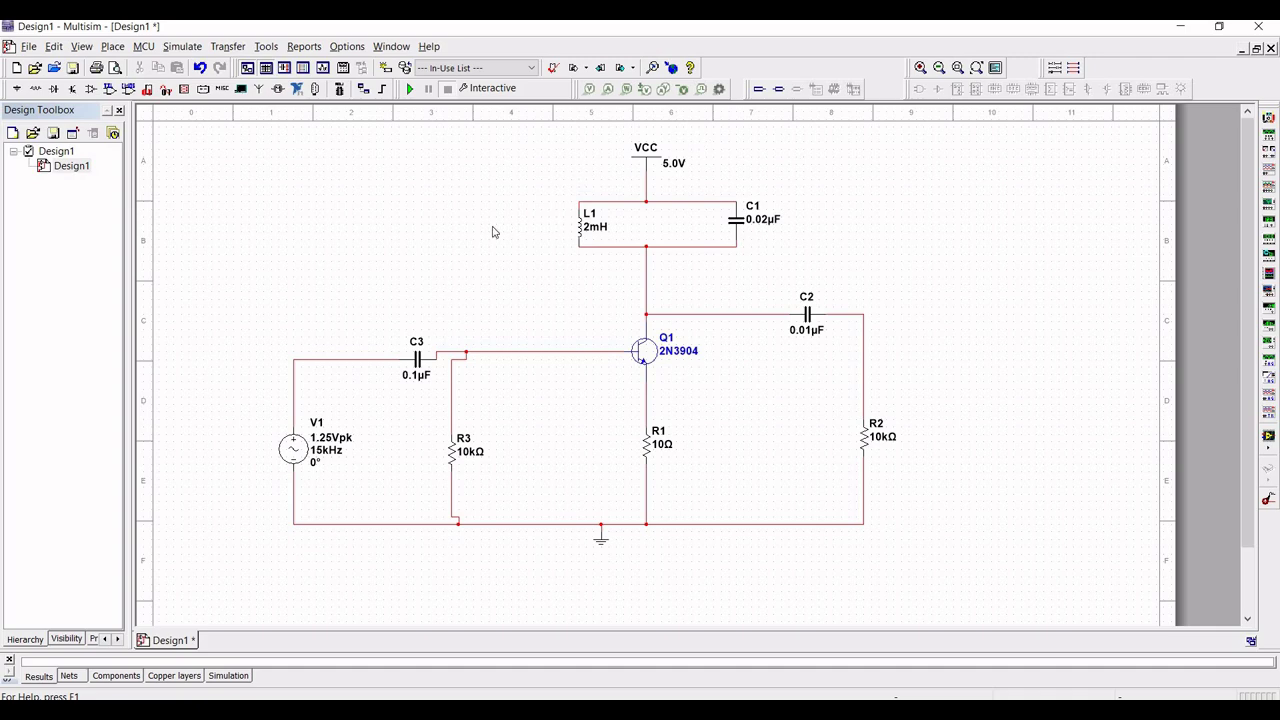
{"action": "left_click", "coordinate": [183, 46]}
Place oscilloscope XSC1 right of the circuit and connect channel A to the output node
{"action": "mouse_move", "coordinate": [211, 146]}
{"action": "key", "text": "Return"}
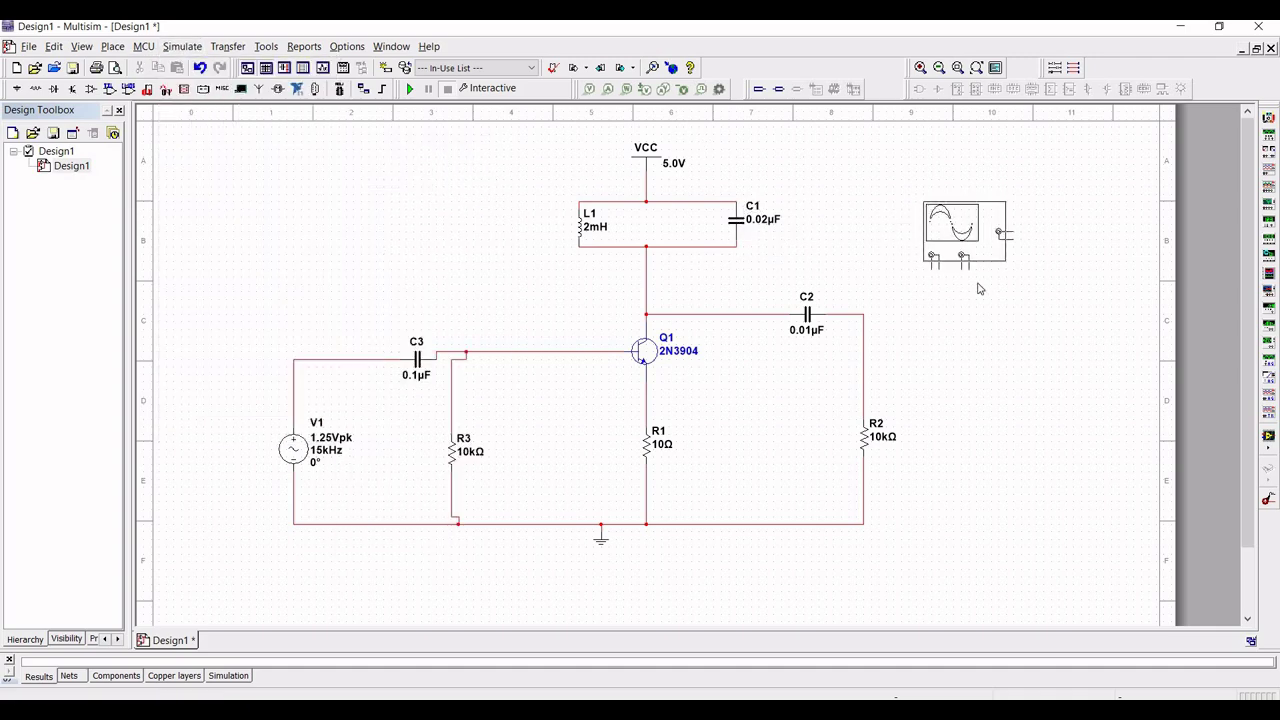
{"action": "left_click", "coordinate": [996, 293]}
{"action": "left_click", "coordinate": [996, 293]}
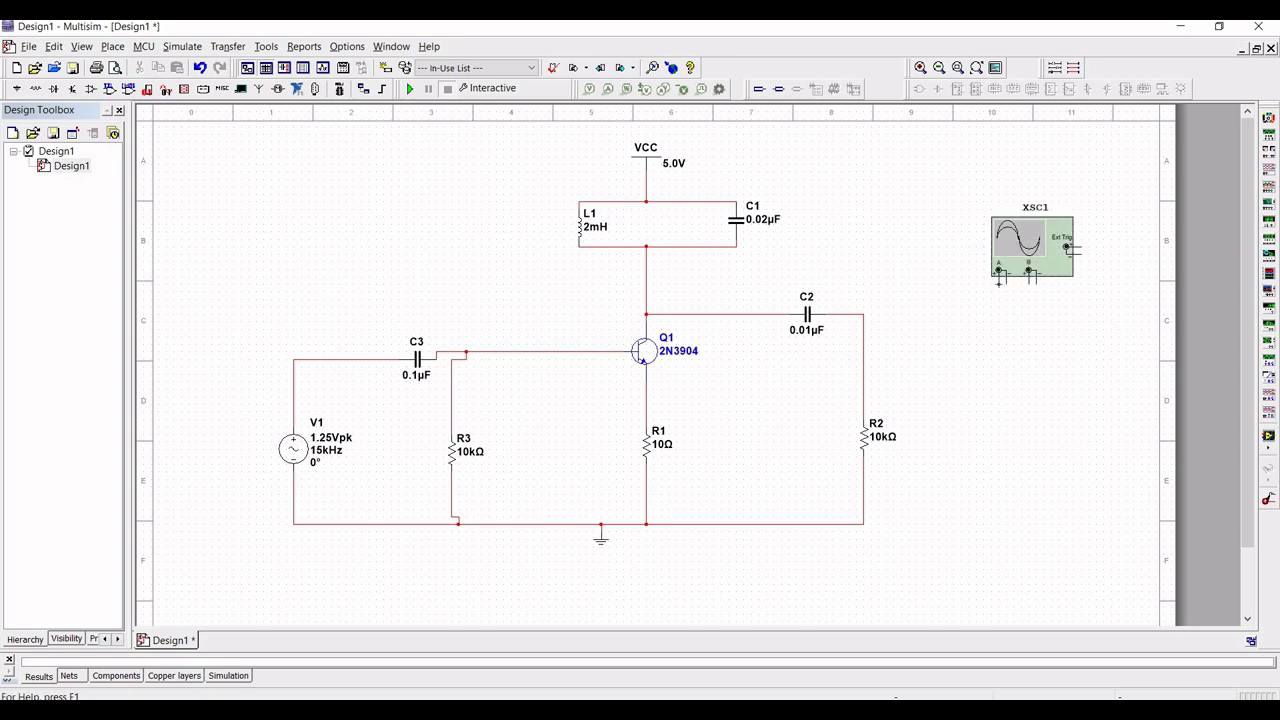
{"action": "left_click", "coordinate": [863, 330]}
Add two GROUND parts beside the oscilloscope, one under channel A and one to its right
{"action": "left_click", "coordinate": [17, 89]}
{"action": "left_click", "coordinate": [886, 228]}
{"action": "left_click", "coordinate": [1228, 152]}
{"action": "left_click", "coordinate": [1038, 300]}
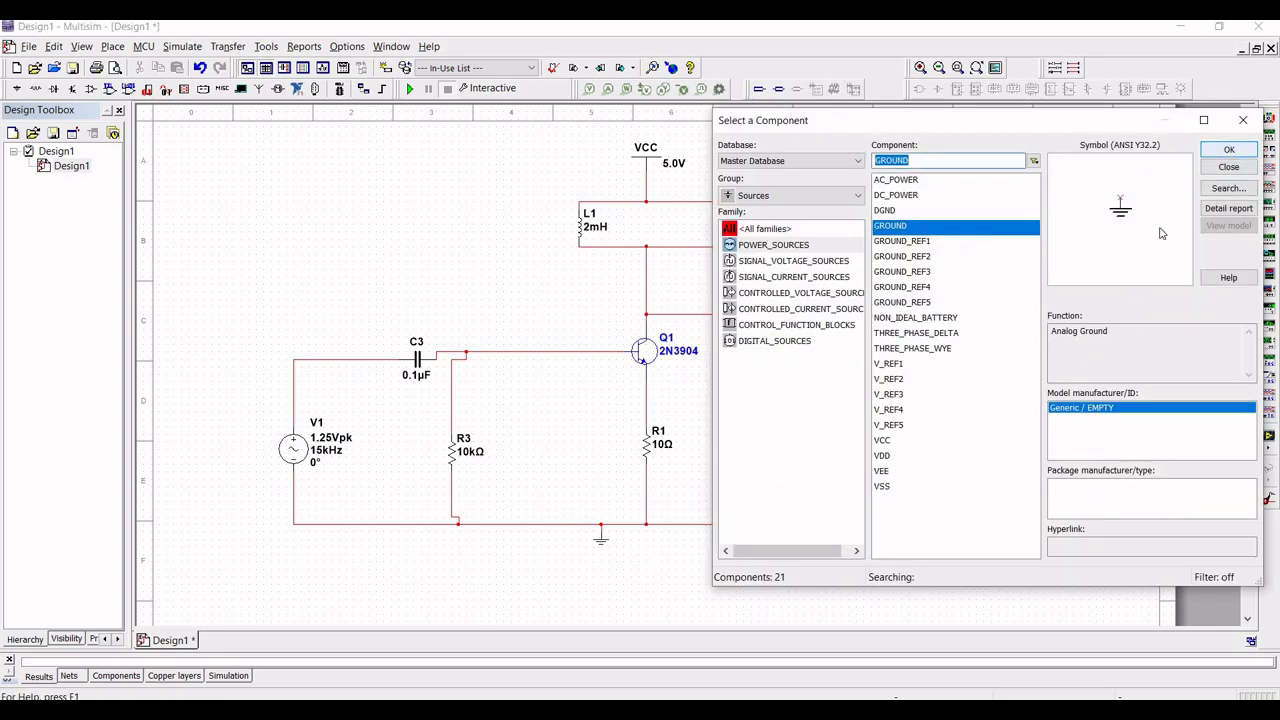
{"action": "left_click", "coordinate": [1229, 149]}
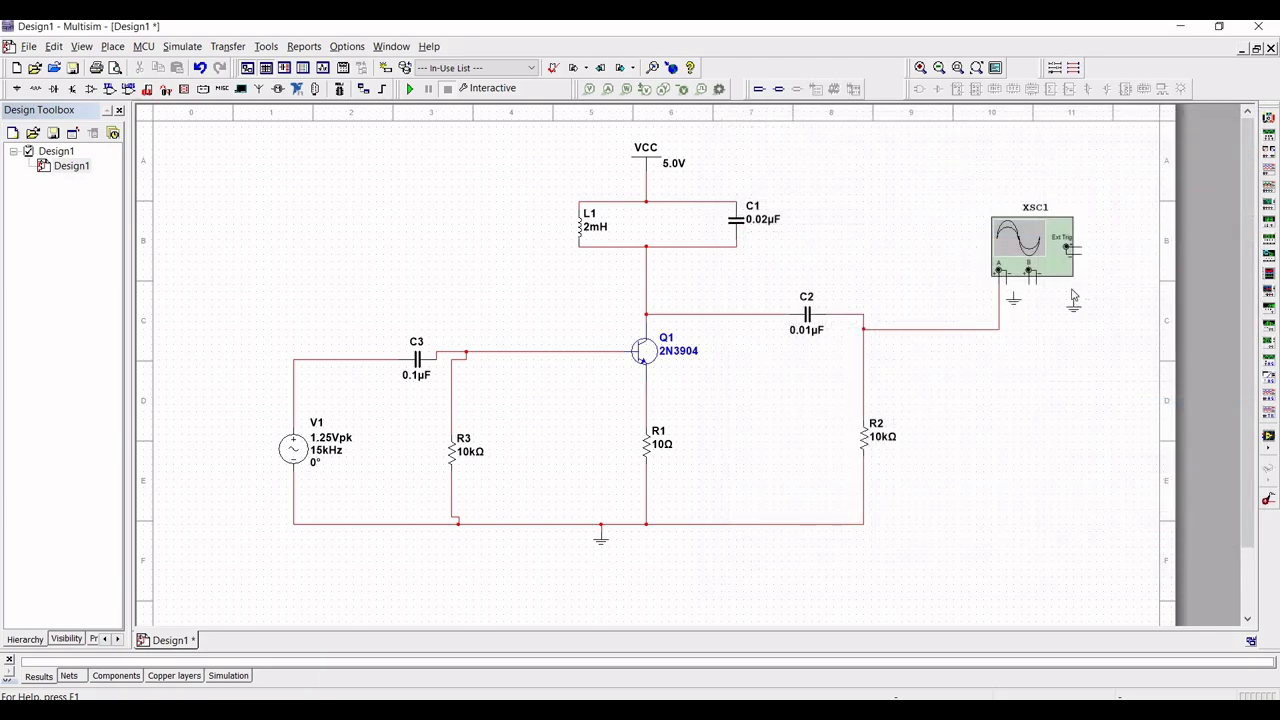
{"action": "left_click", "coordinate": [1074, 292]}
{"action": "left_click", "coordinate": [1240, 126]}
Connect channel B's return to the right ground and route channel B to V1's input node
{"action": "left_click", "coordinate": [1075, 290]}
{"action": "key", "text": "ctrl+z"}
{"action": "left_click", "coordinate": [1074, 293]}
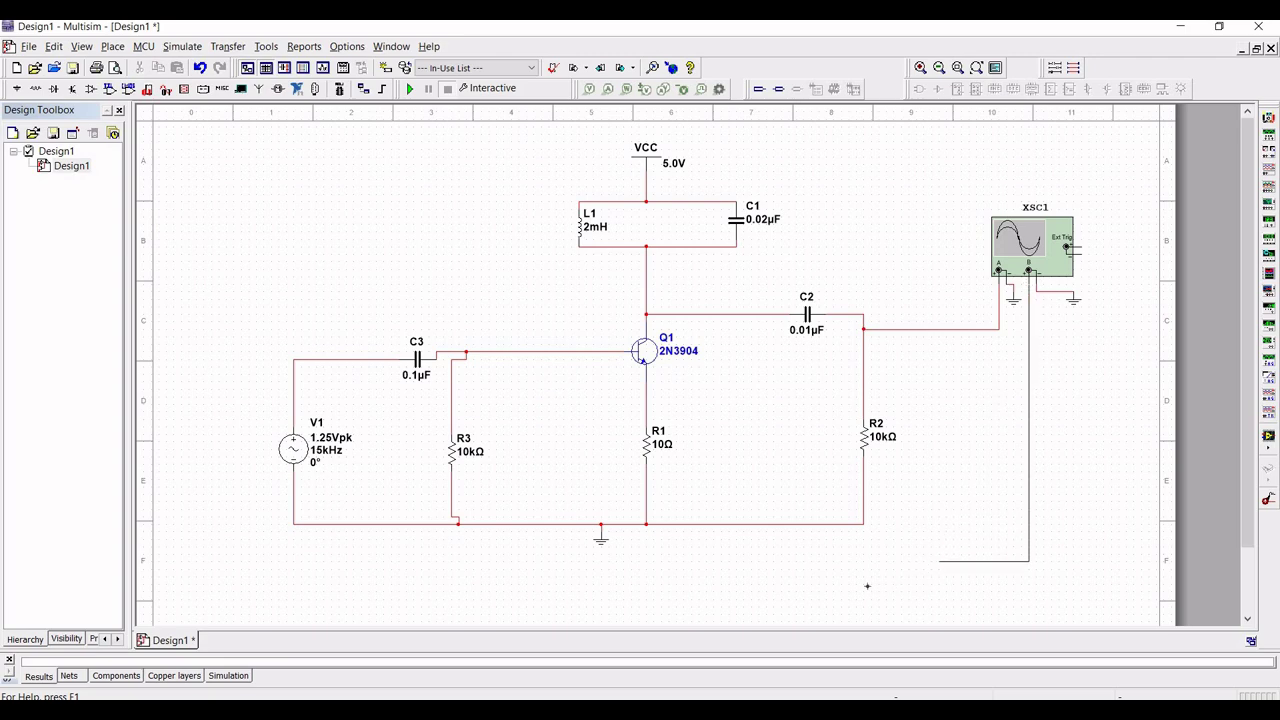
{"action": "left_click", "coordinate": [211, 600]}
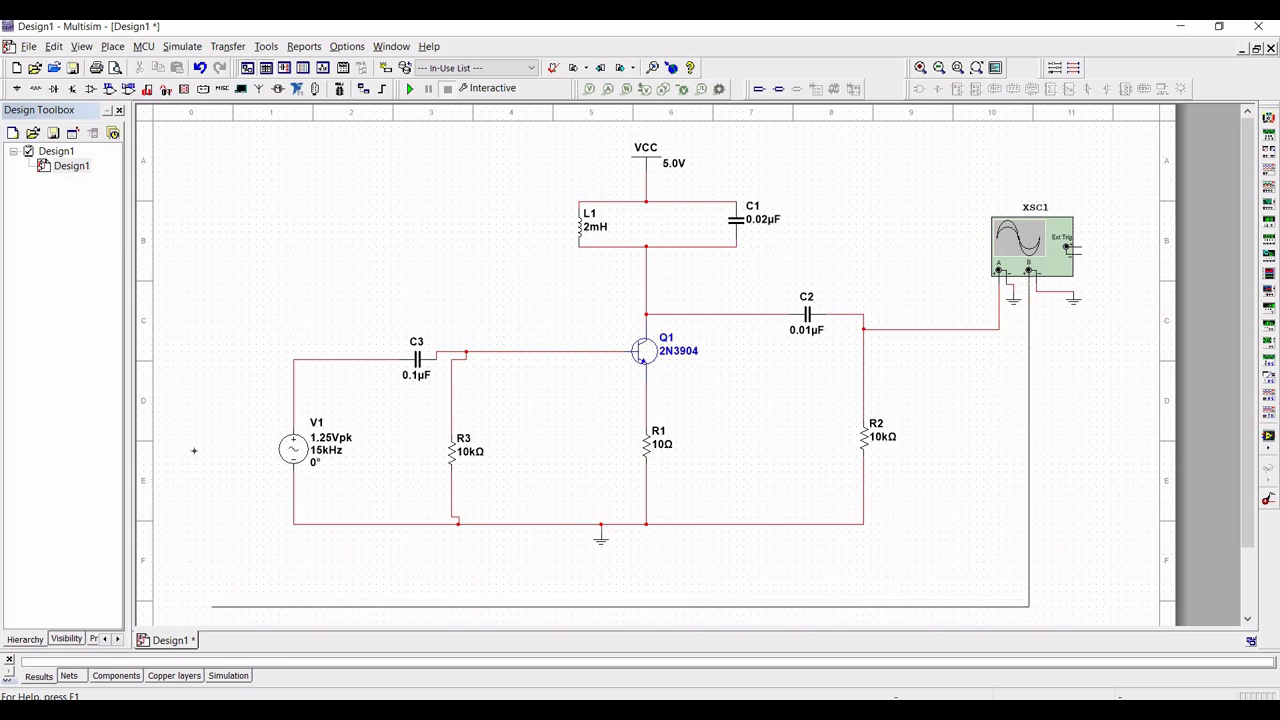
{"action": "left_click", "coordinate": [293, 374]}
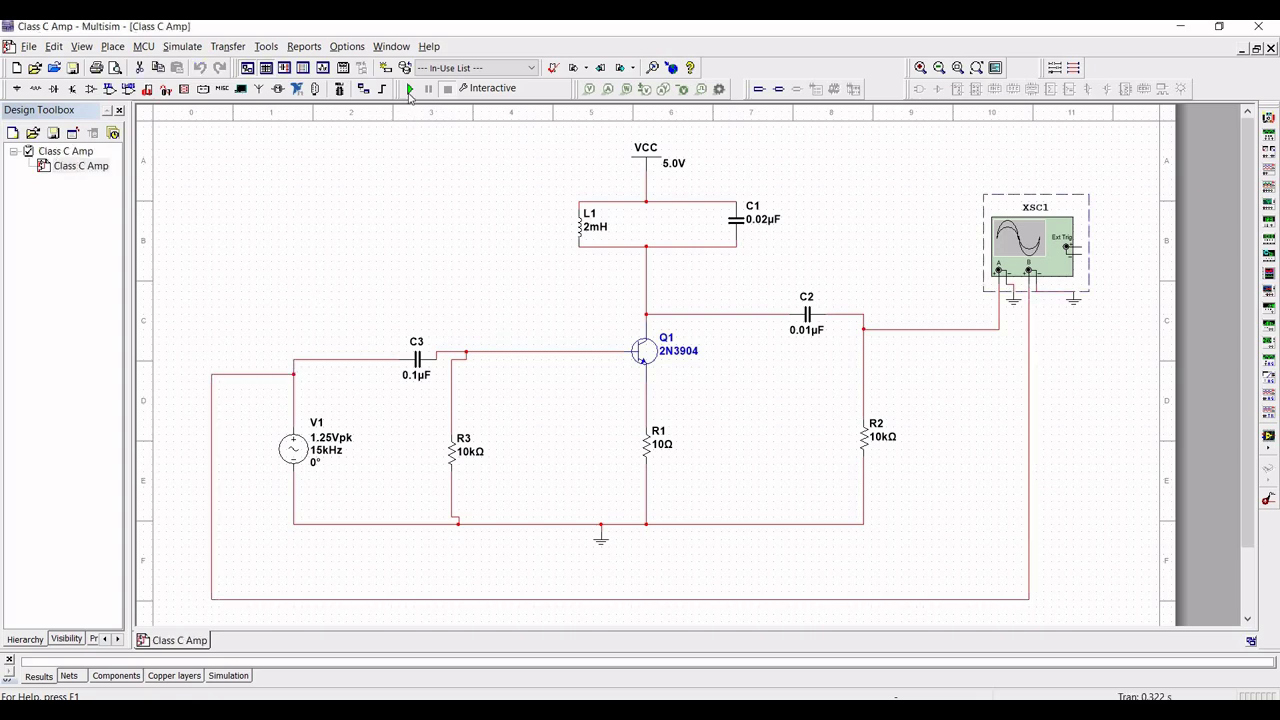
Run the simulation and open XSC1's display to view the input and output sine waves
{"action": "left_click", "coordinate": [410, 89]}
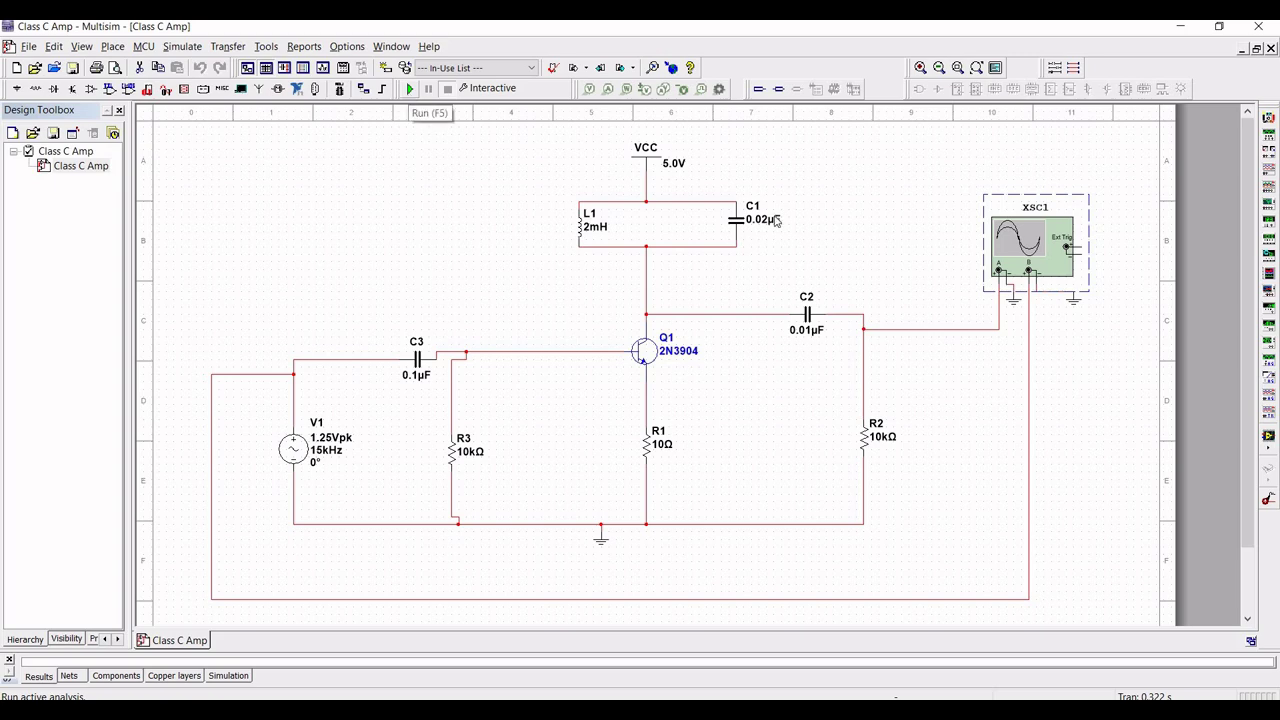
{"action": "double_click", "coordinate": [1043, 253]}
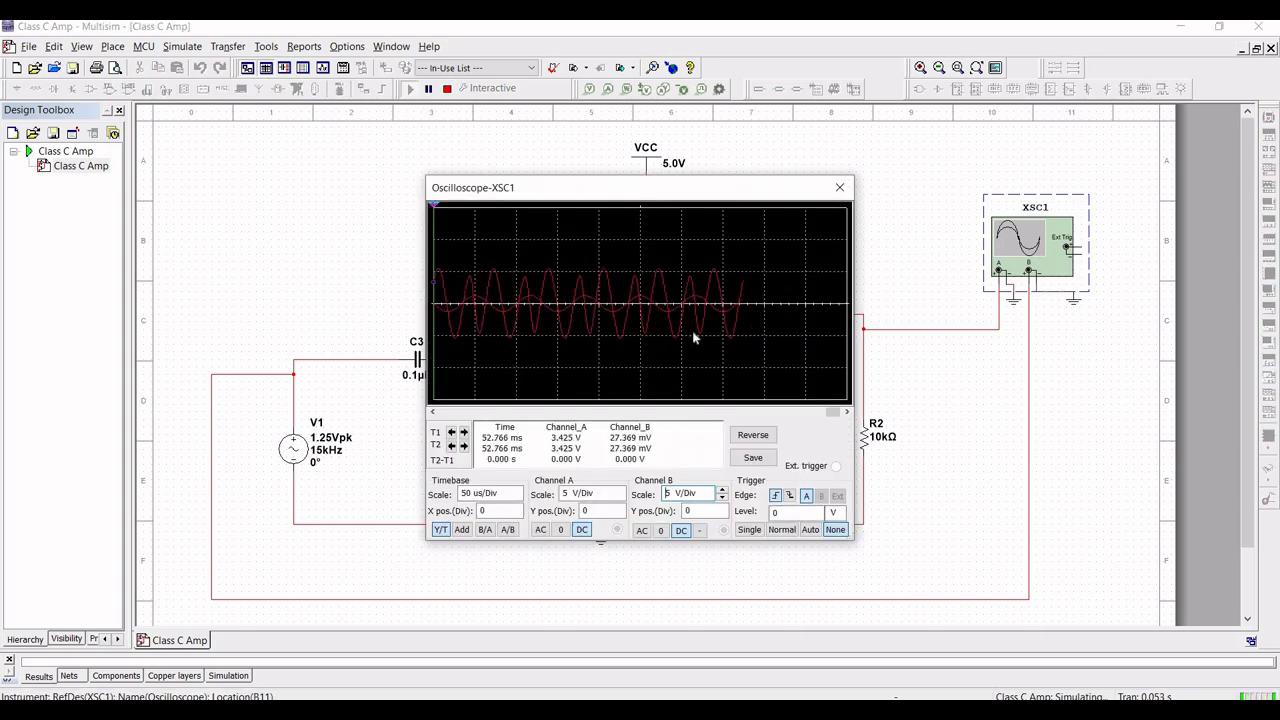